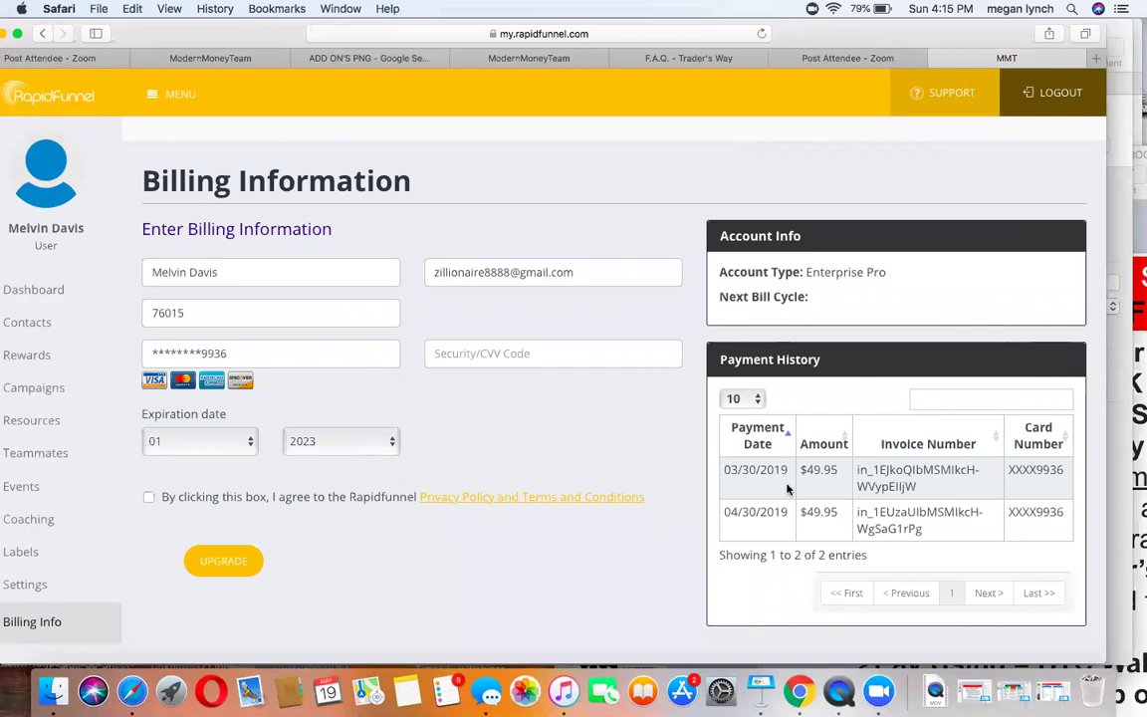
# Load modernmoneyteam.com in a new browser tab and open the site's login page
pyautogui.click(1097, 60)
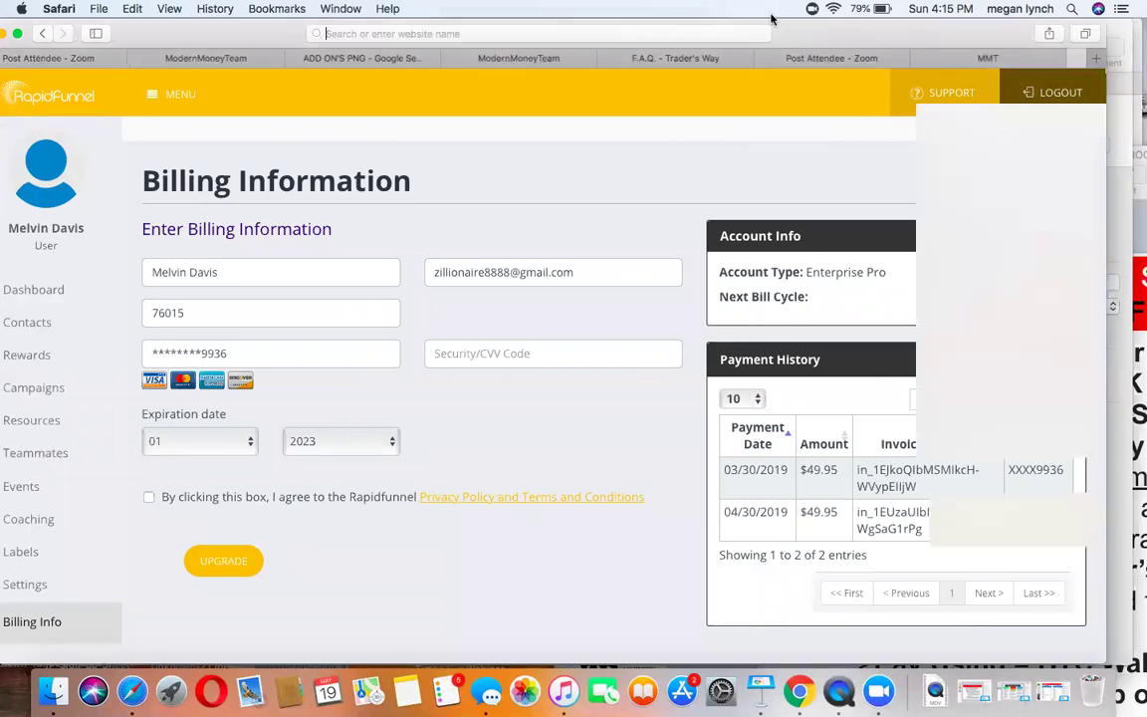
pyautogui.write('modernmoneyteam.com')
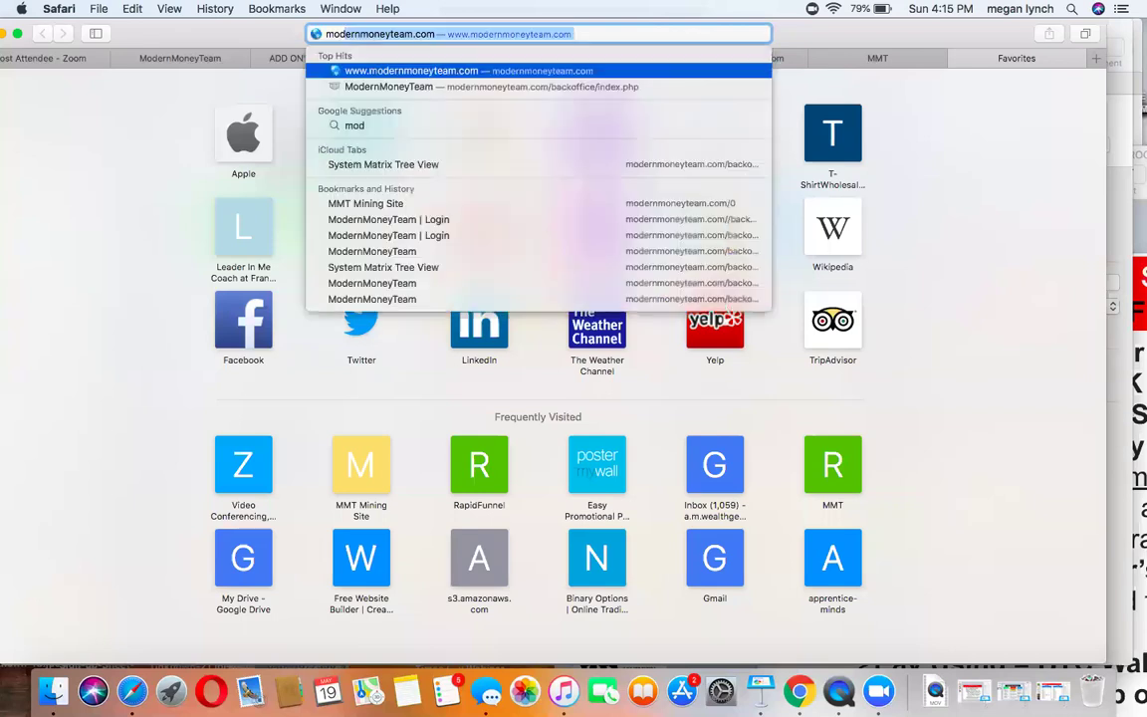
pyautogui.press('Return')
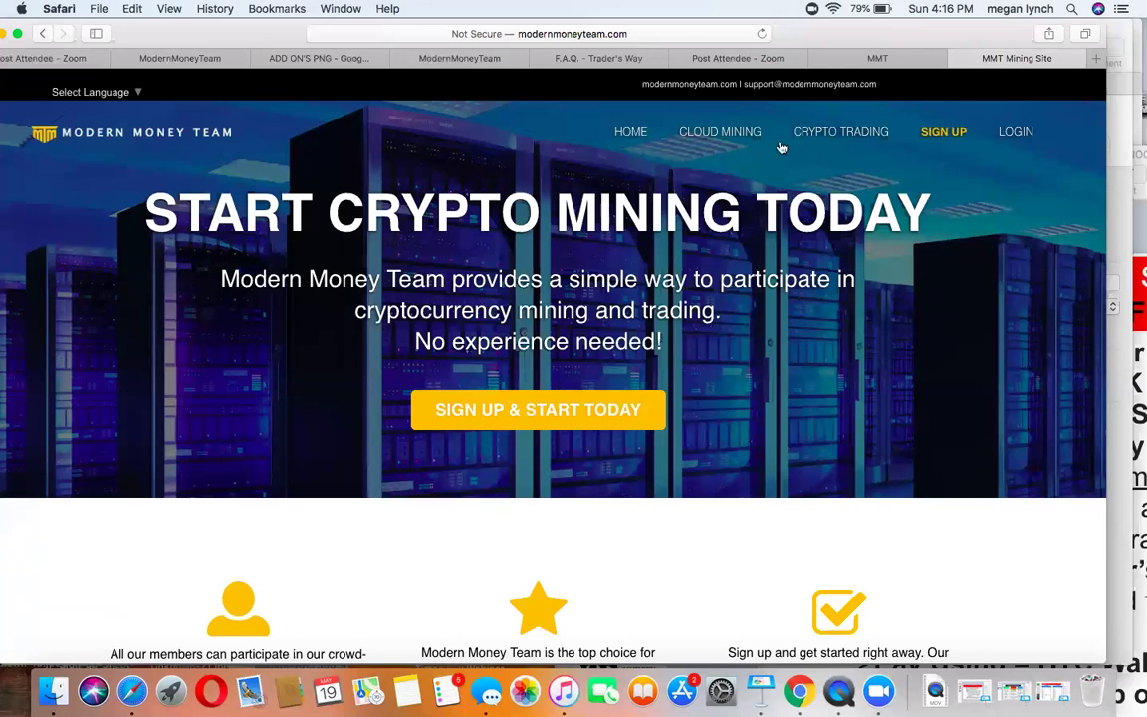
pyautogui.click(917, 119)
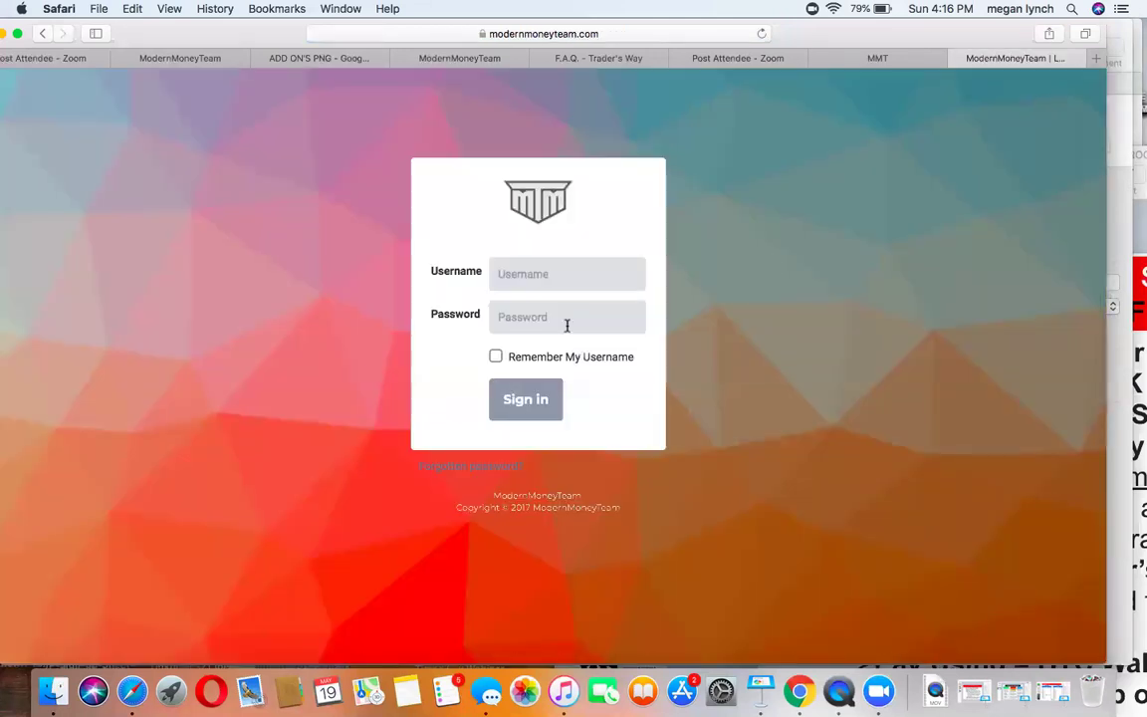
# Sign in to the back office with a saved username and the account password
pyautogui.click(552, 262)
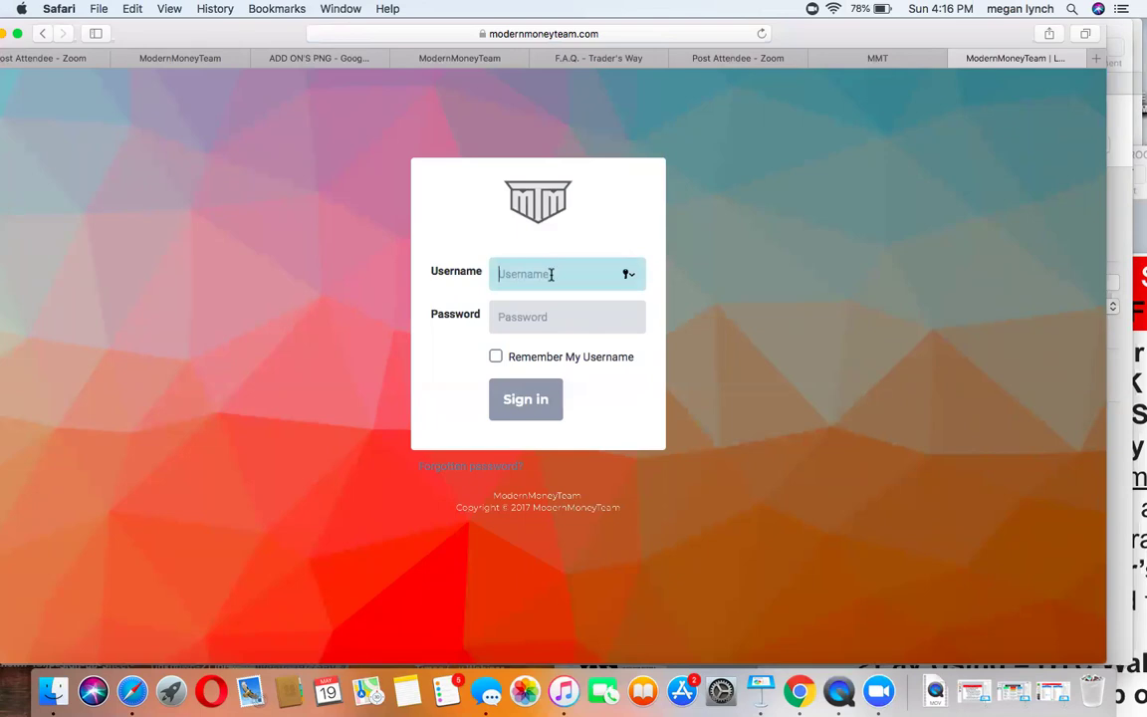
pyautogui.write('megan')
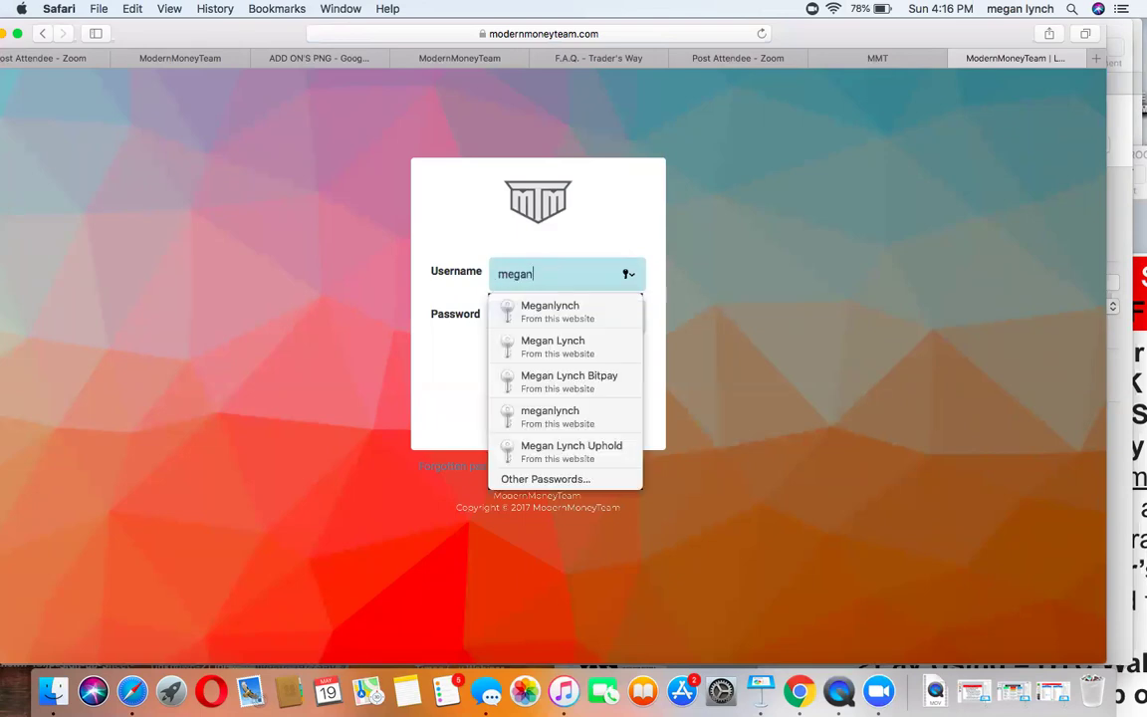
pyautogui.click(558, 315)
pyautogui.click(518, 411)
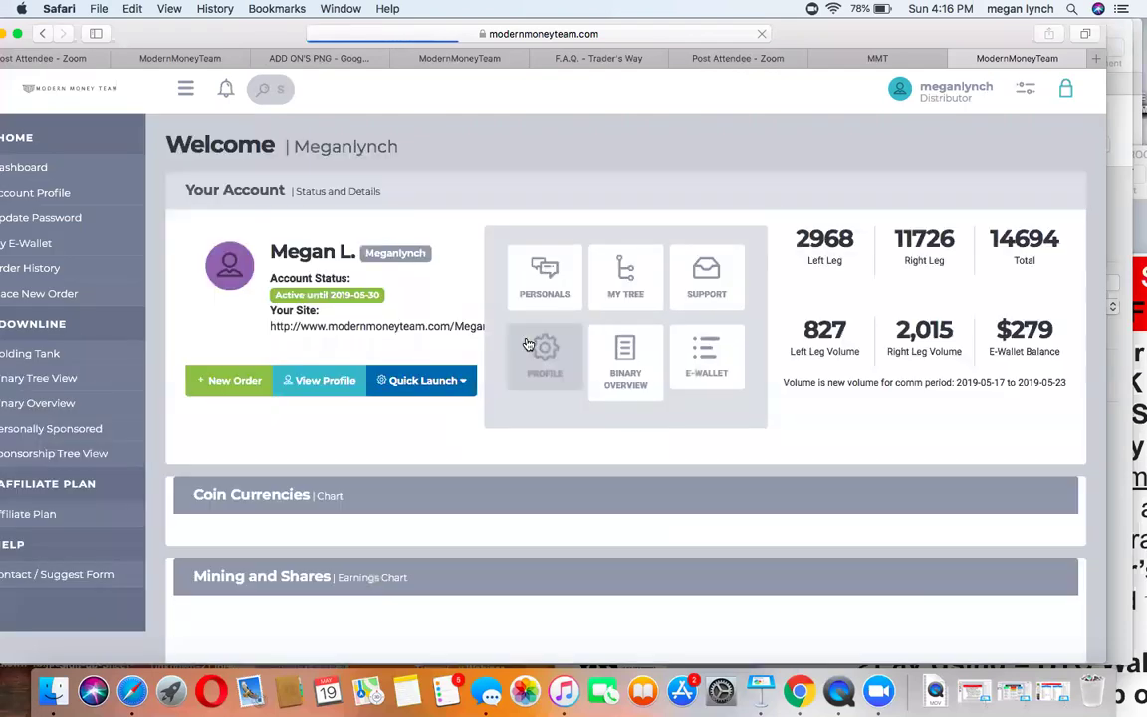
# Log out of the back office and try to sign in with another saved username and password
pyautogui.click(1065, 95)
pyautogui.click(505, 430)
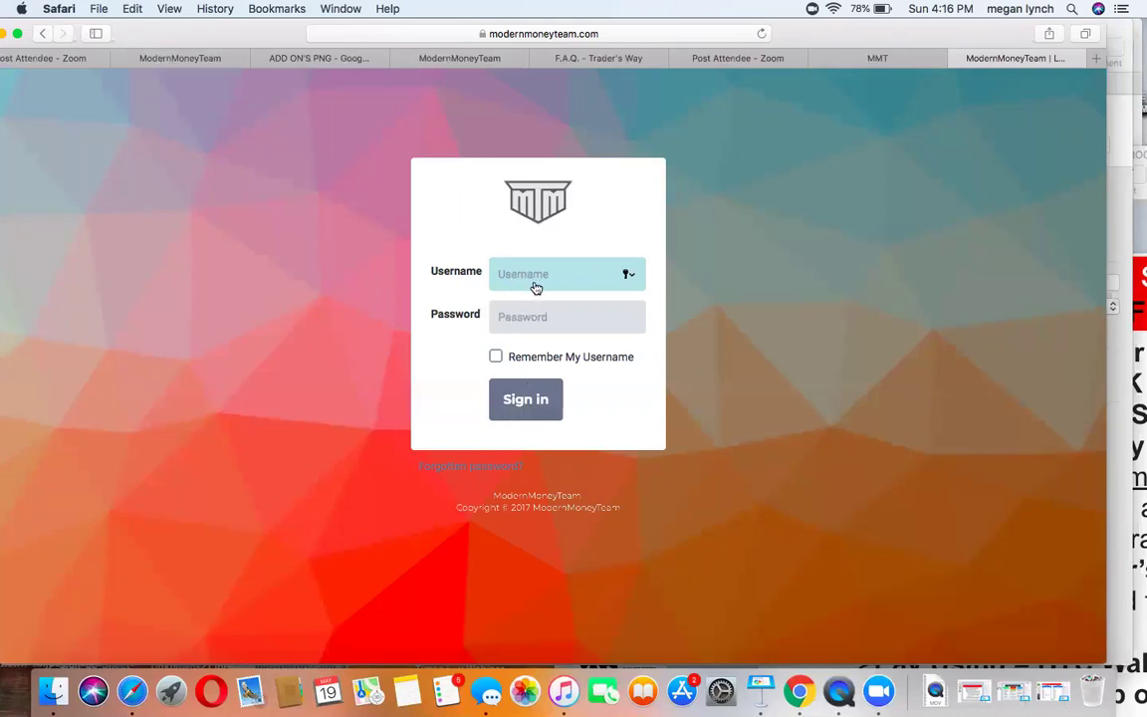
pyautogui.write('m')
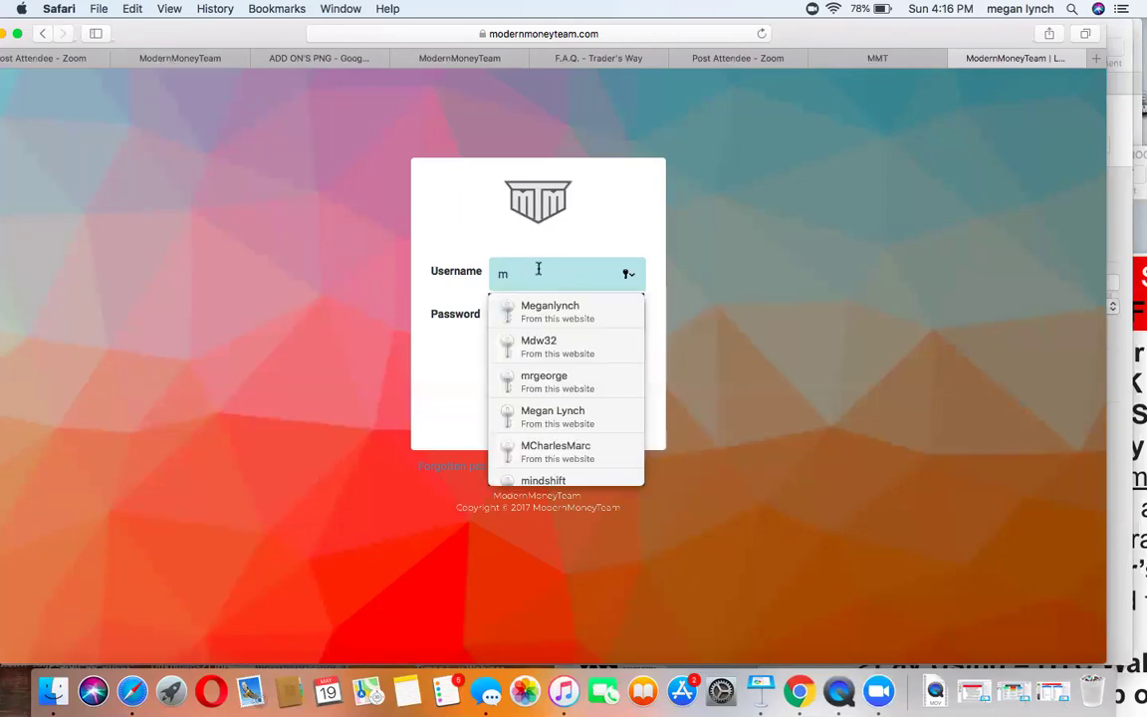
pyautogui.click(538, 417)
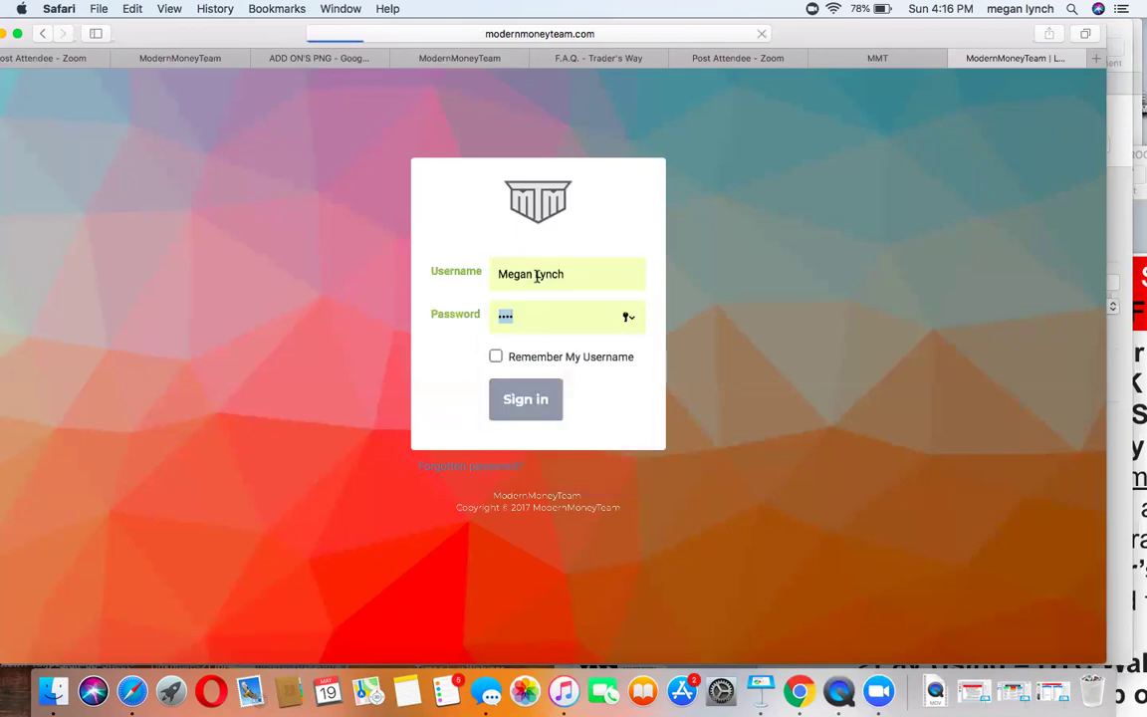
pyautogui.click(514, 377)
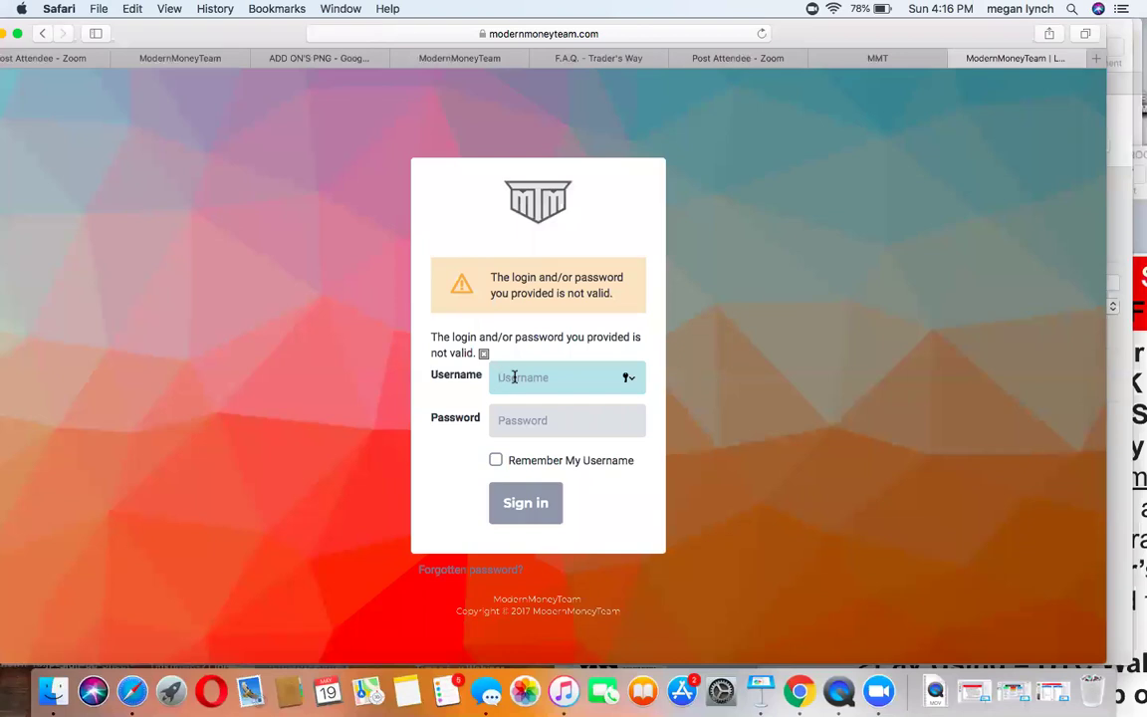
# Sign in to the back office by filling the Username and Password fields from the member's saved login
pyautogui.write('me')
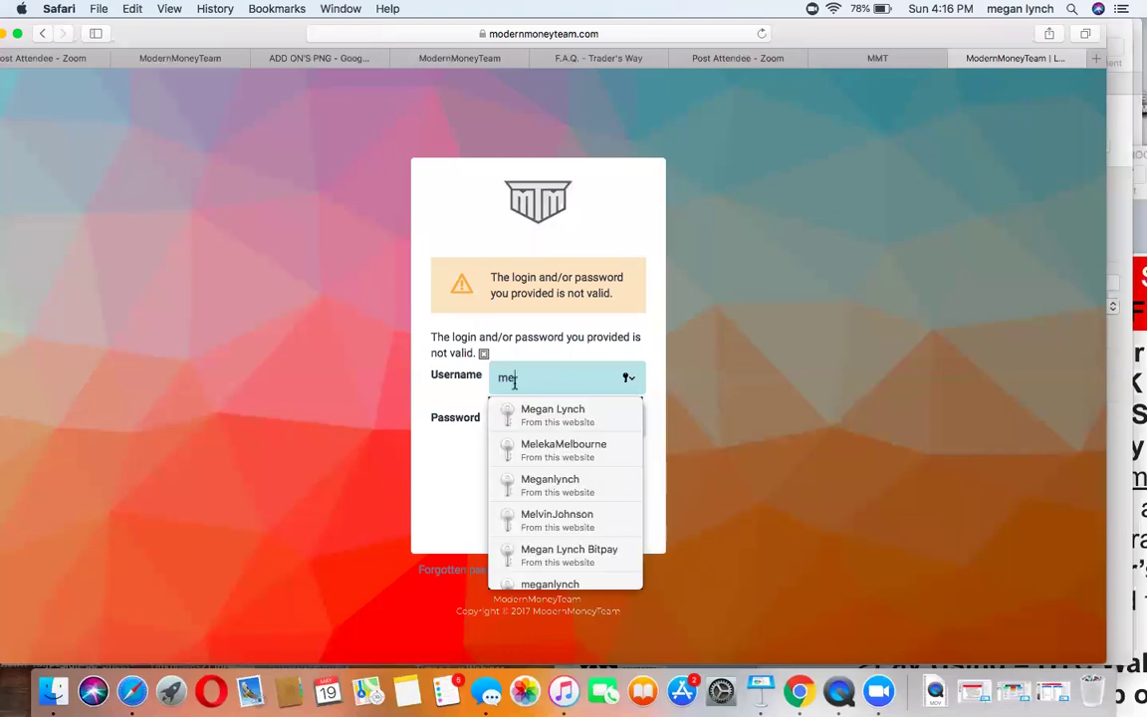
pyautogui.click(545, 491)
pyautogui.click(496, 460)
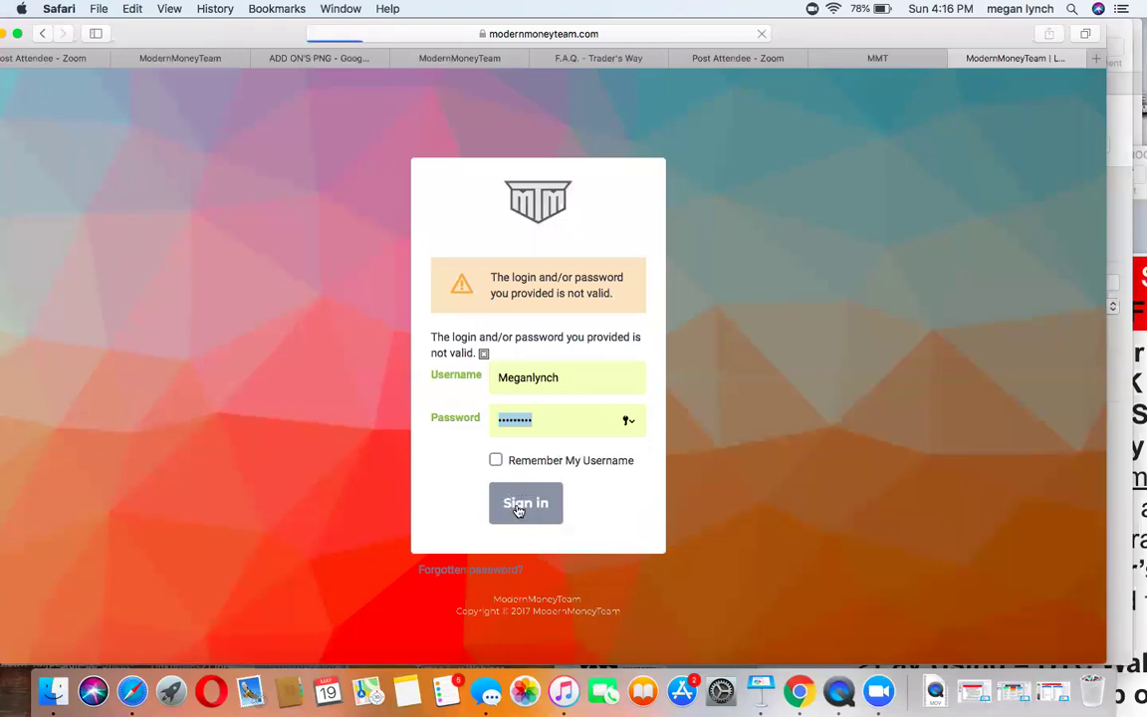
pyautogui.click(515, 502)
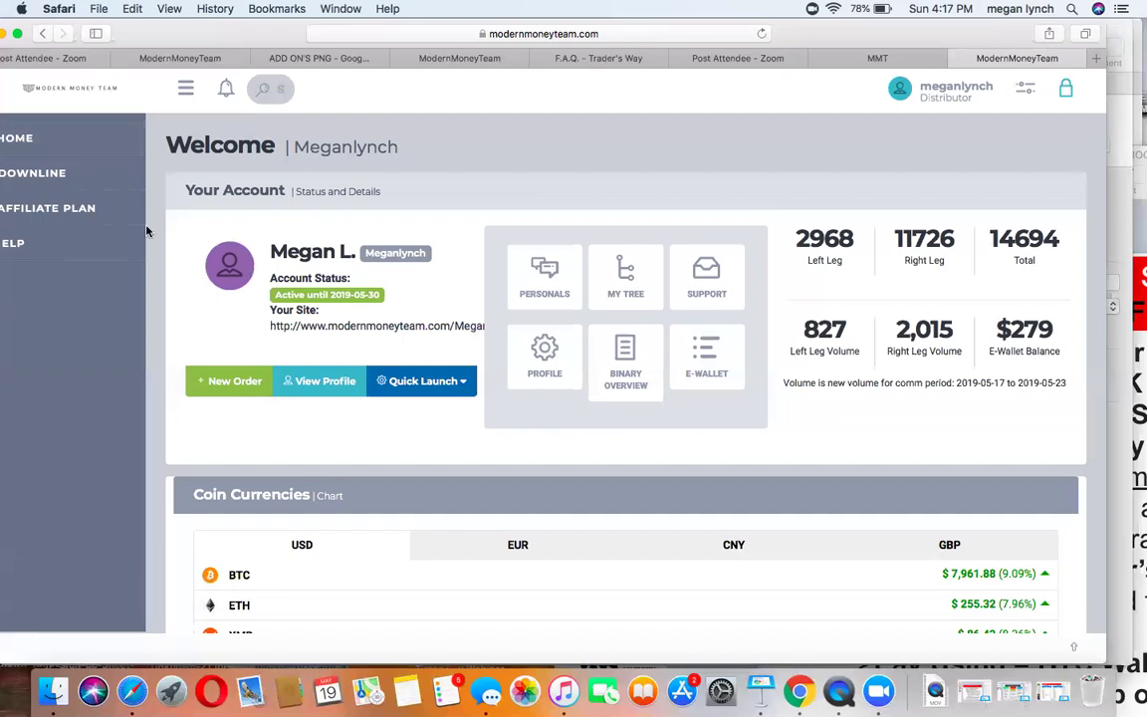
# Open the Account Profile page of the signed-in member
pyautogui.click(30, 140)
pyautogui.click(31, 169)
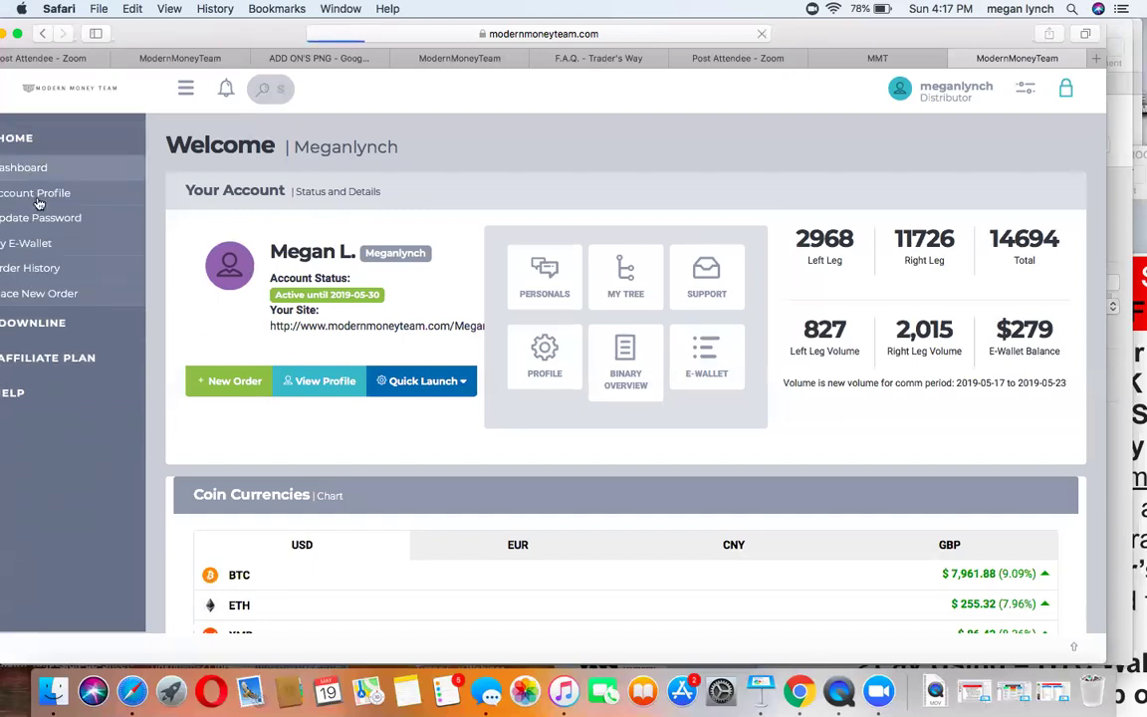
pyautogui.click(543, 351)
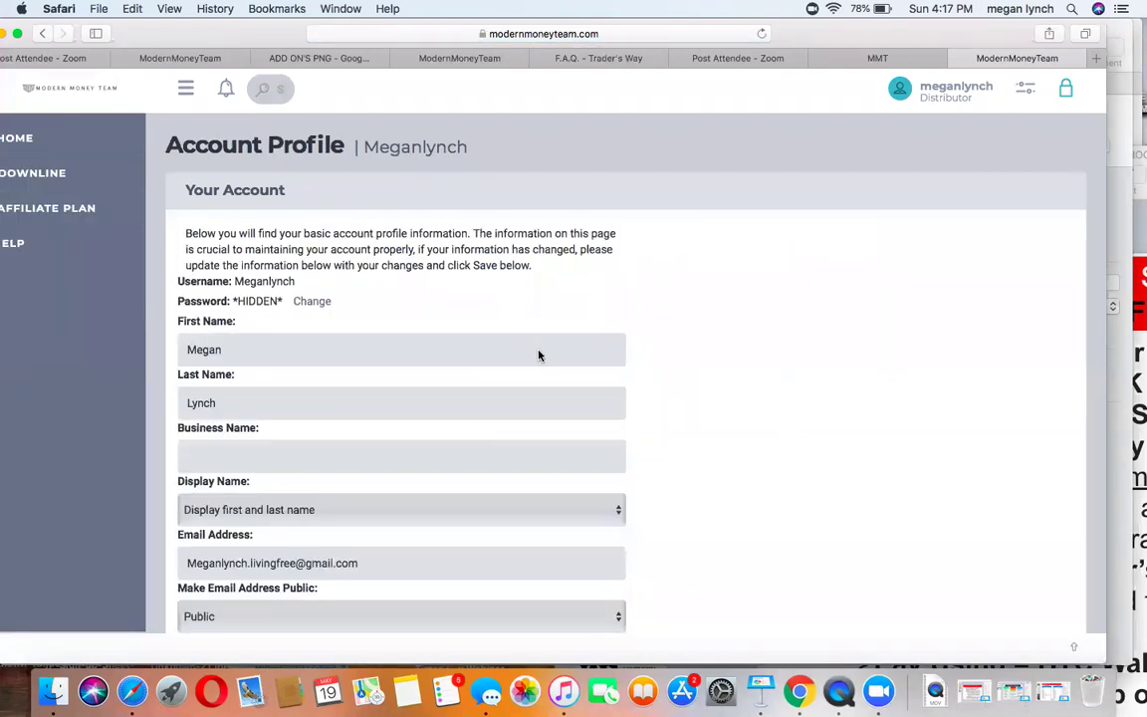
# Examine the account profile fields through the binary leg placement, notification, autoship and holding tank settings
pyautogui.moveTo(812, 415); pyautogui.dragTo(797, 79)
pyautogui.scroll(-2, 617, 378)
pyautogui.scroll(-5, 764, 494)
pyautogui.moveTo(764, 494); pyautogui.dragTo(132, 381)
pyautogui.click(689, 359)
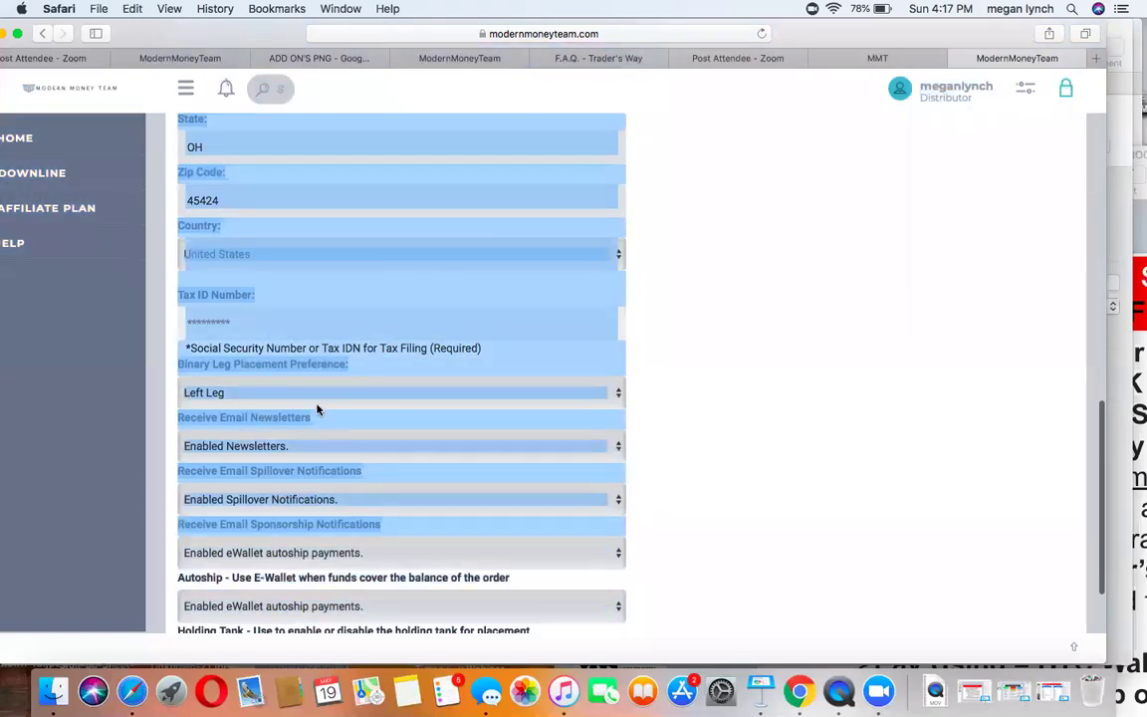
pyautogui.click(693, 353)
pyautogui.moveTo(702, 409); pyautogui.dragTo(740, 282)
pyautogui.scroll(-3, 772, 584)
pyautogui.click(740, 281)
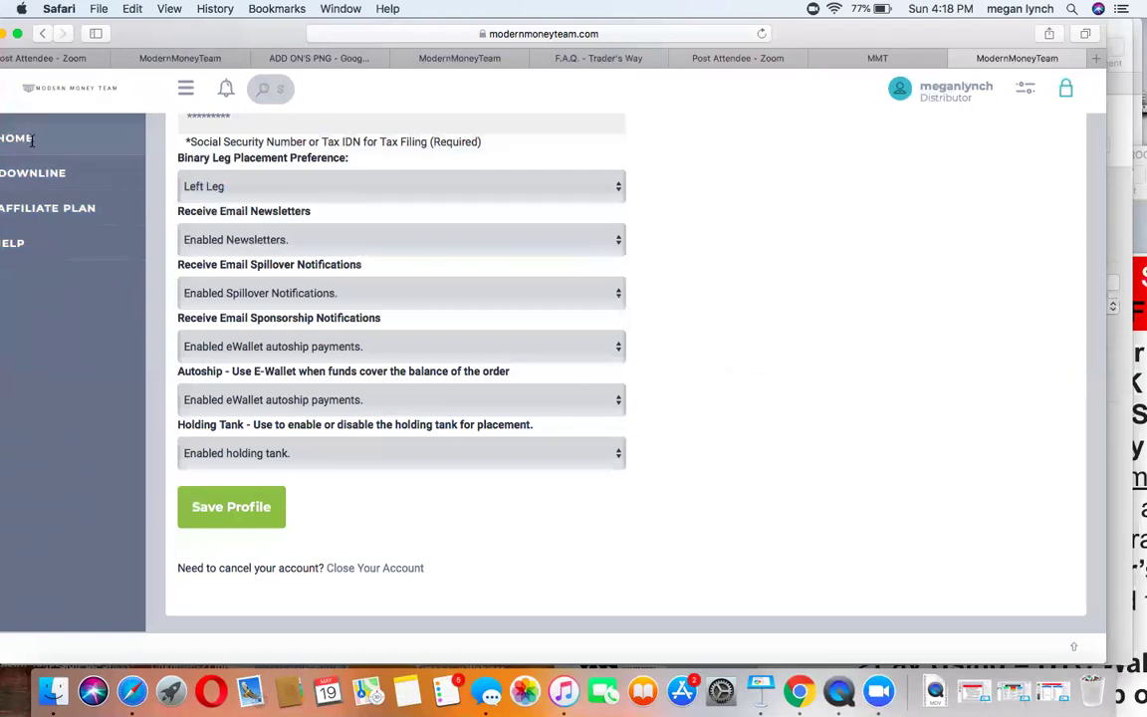
# Bring the whole site navigation into view, return to the dashboard and open the new order form
pyautogui.moveTo(167, 62); pyautogui.dragTo(190, 62)
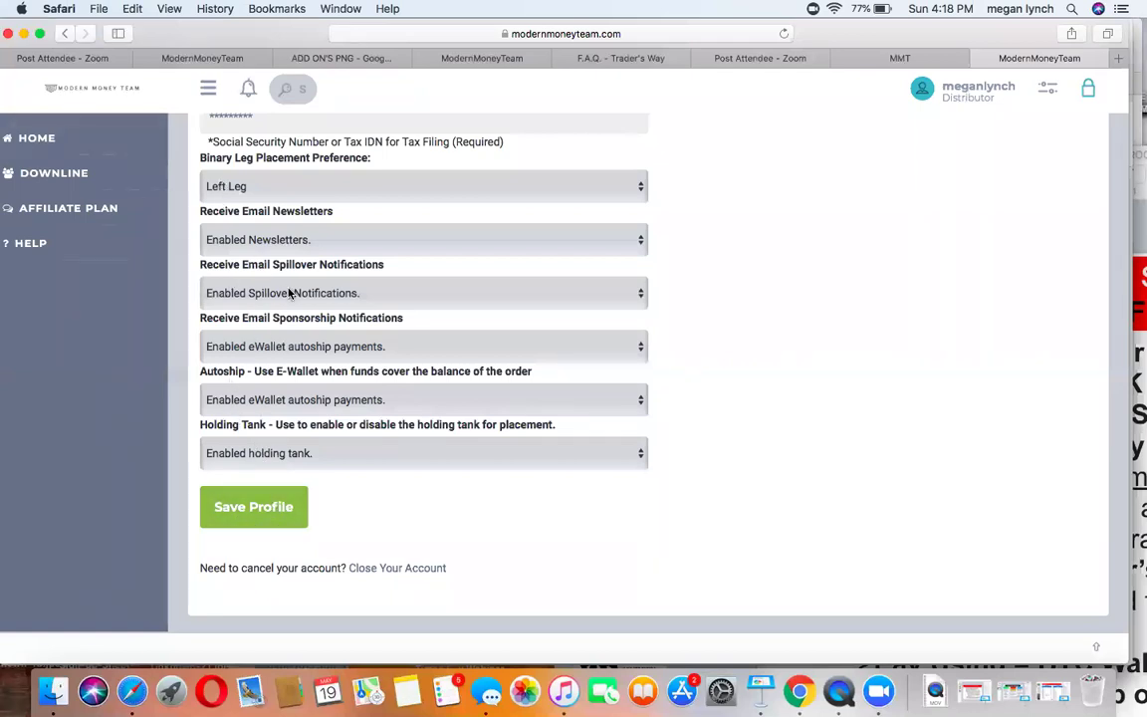
pyautogui.click(107, 137)
pyautogui.click(97, 169)
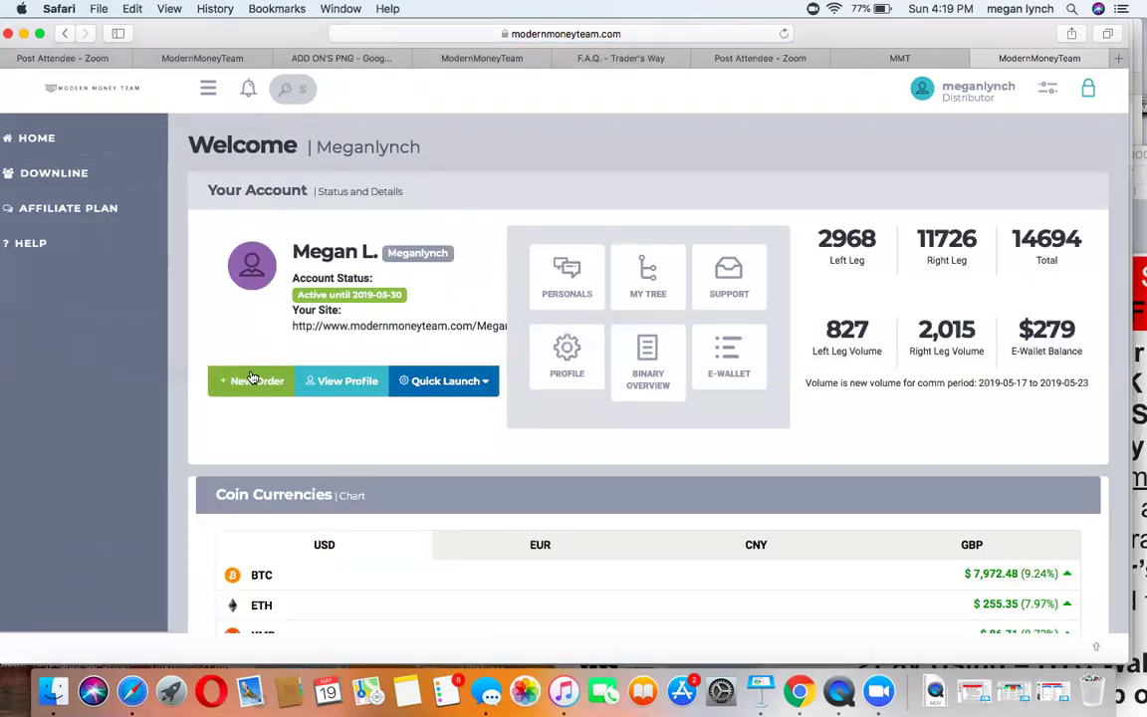
pyautogui.click(241, 382)
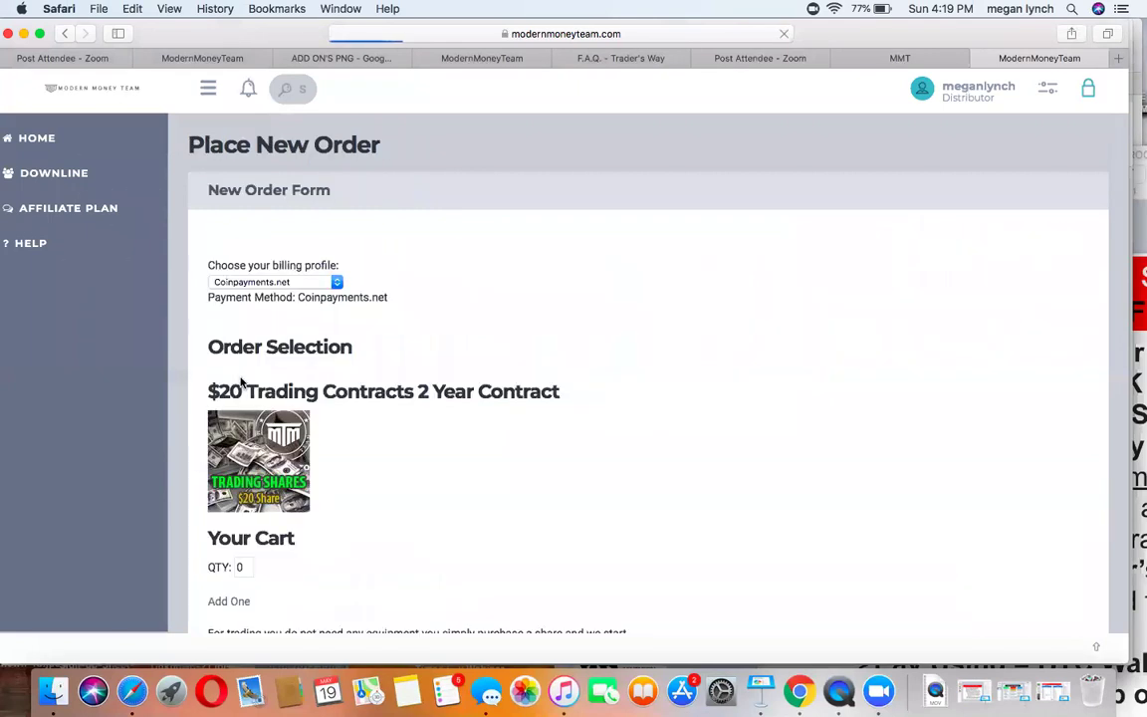
# Choose EWallet as the order's billing profile and add one $20 Trading Contracts 2 Year Contract to the cart
pyautogui.click(335, 283)
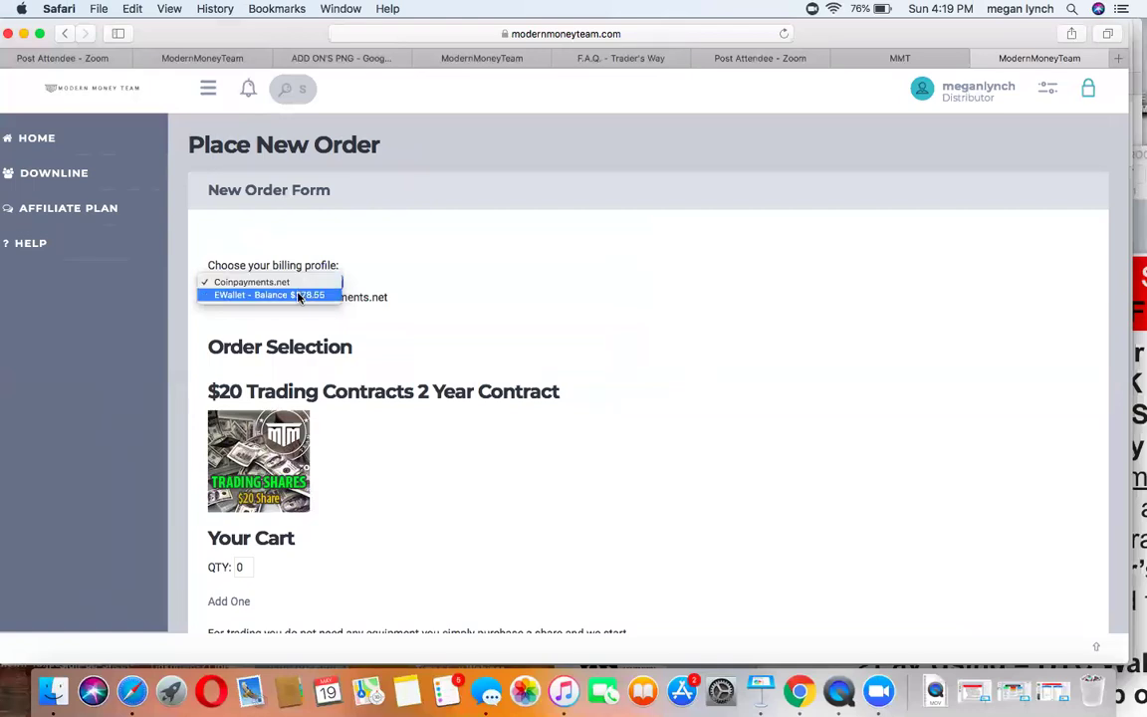
pyautogui.click(297, 296)
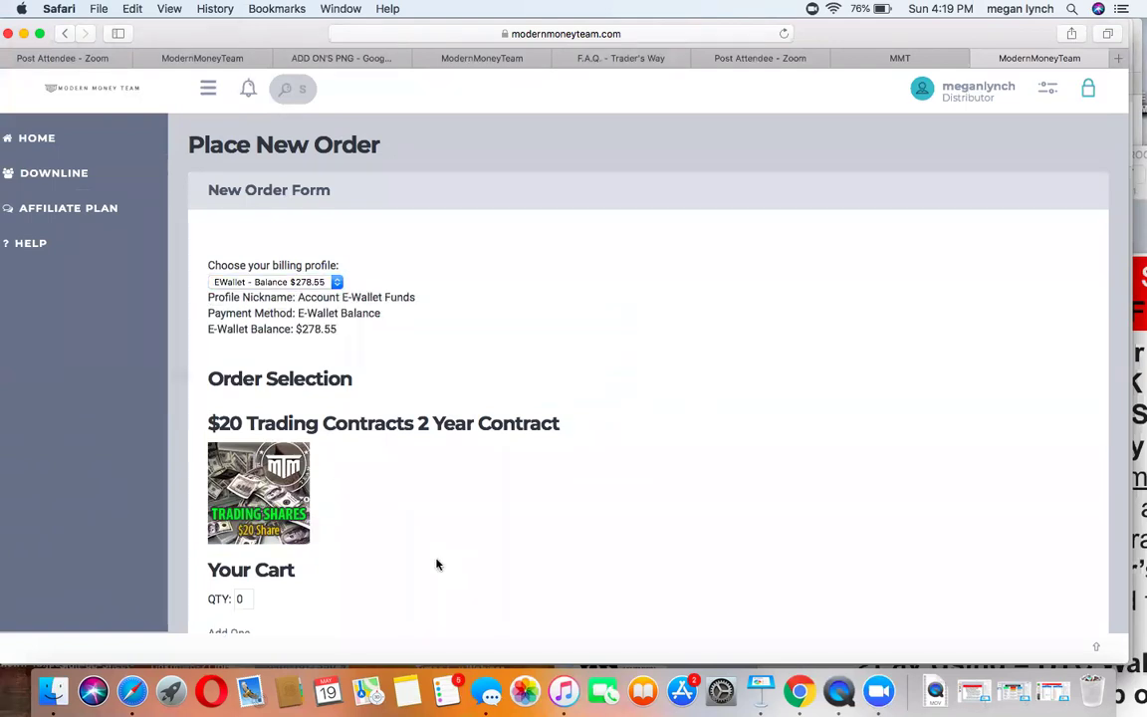
pyautogui.scroll(-2, 438, 564)
pyautogui.scroll(-5, 272, 569)
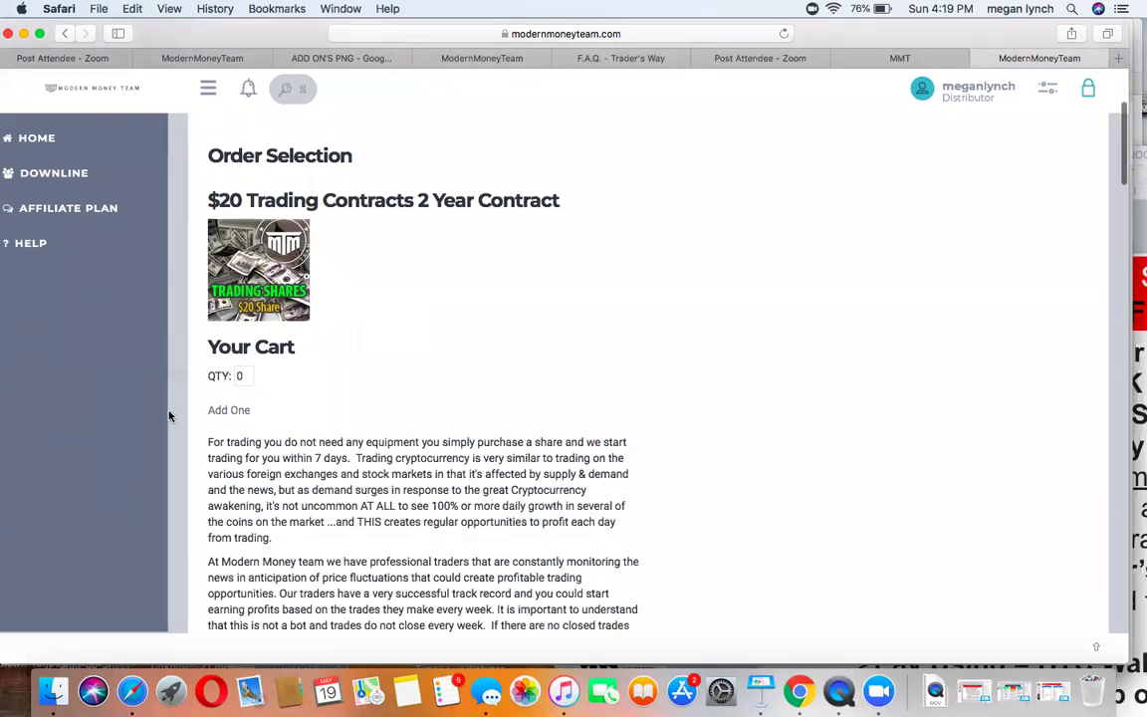
pyautogui.click(235, 413)
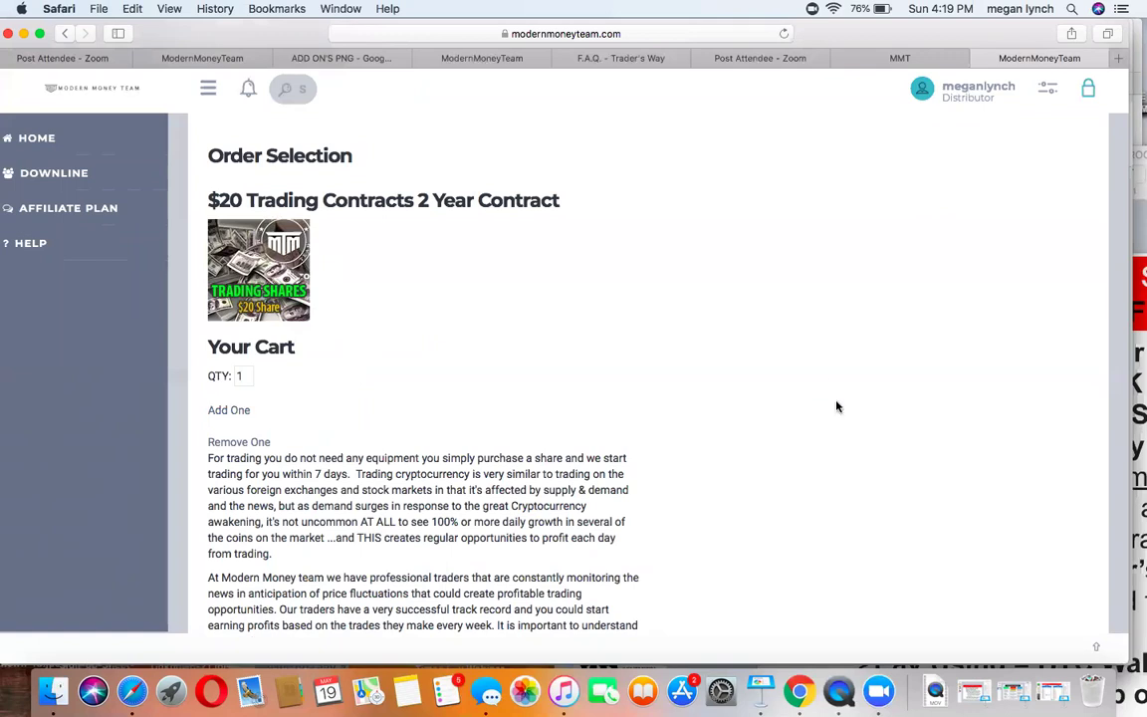
# Agree to the Terms and Conditions and Privacy Policies for the order and continue to its review page
pyautogui.scroll(-5, 775, 494)
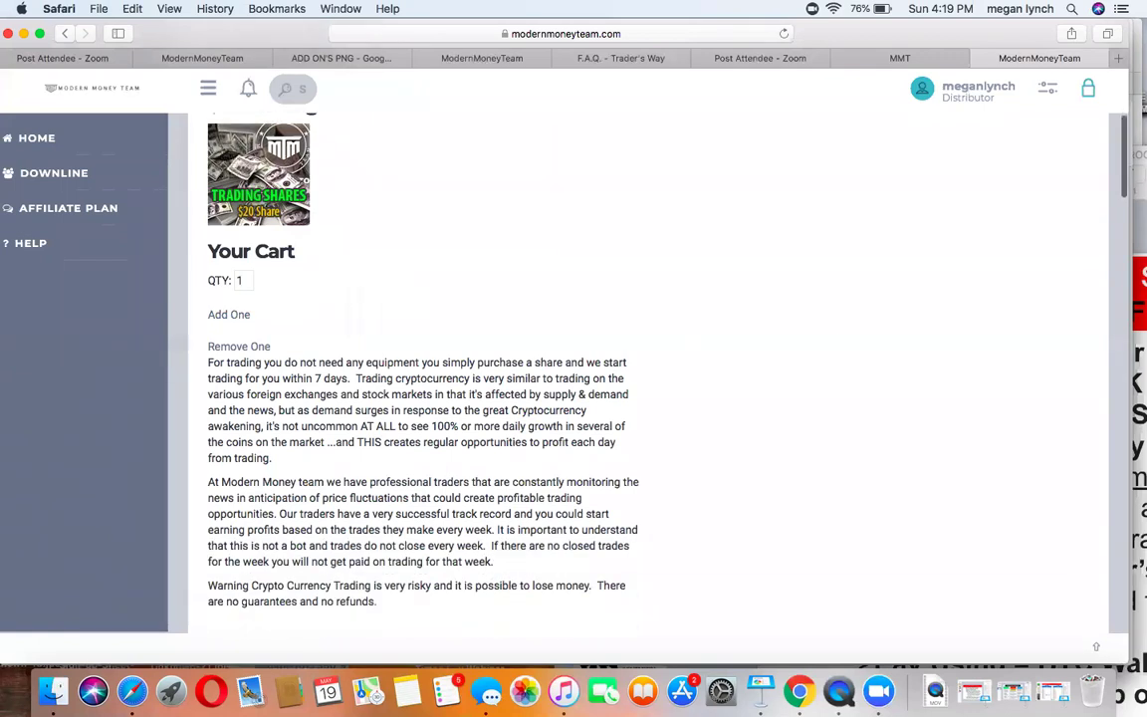
pyautogui.scroll(-15, 423, 378)
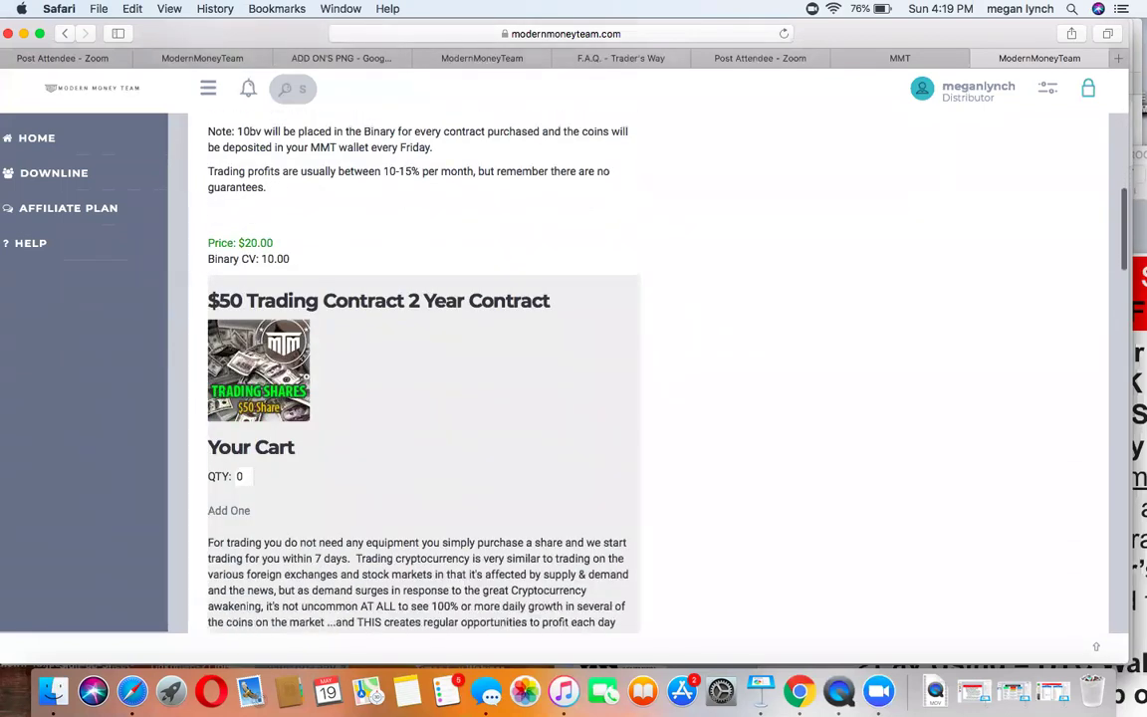
pyautogui.scroll(-2, 1016, 309)
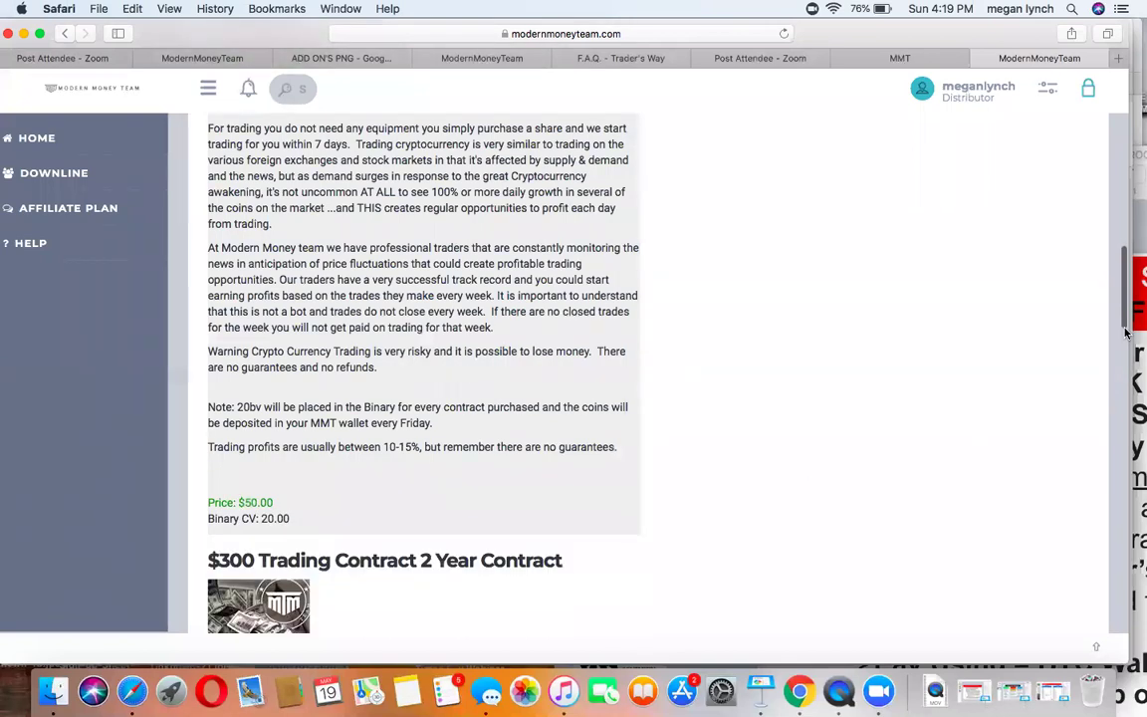
pyautogui.scroll(-15, 996, 518)
pyautogui.scroll(-20, 1097, 577)
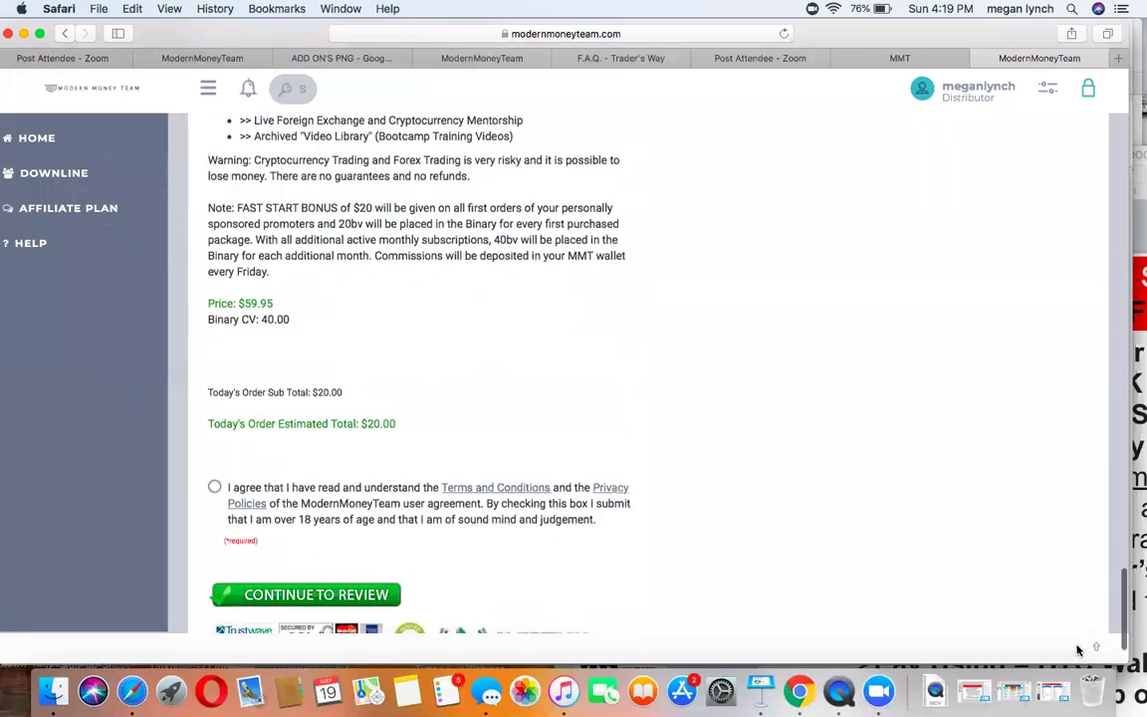
pyautogui.click(214, 487)
pyautogui.click(326, 594)
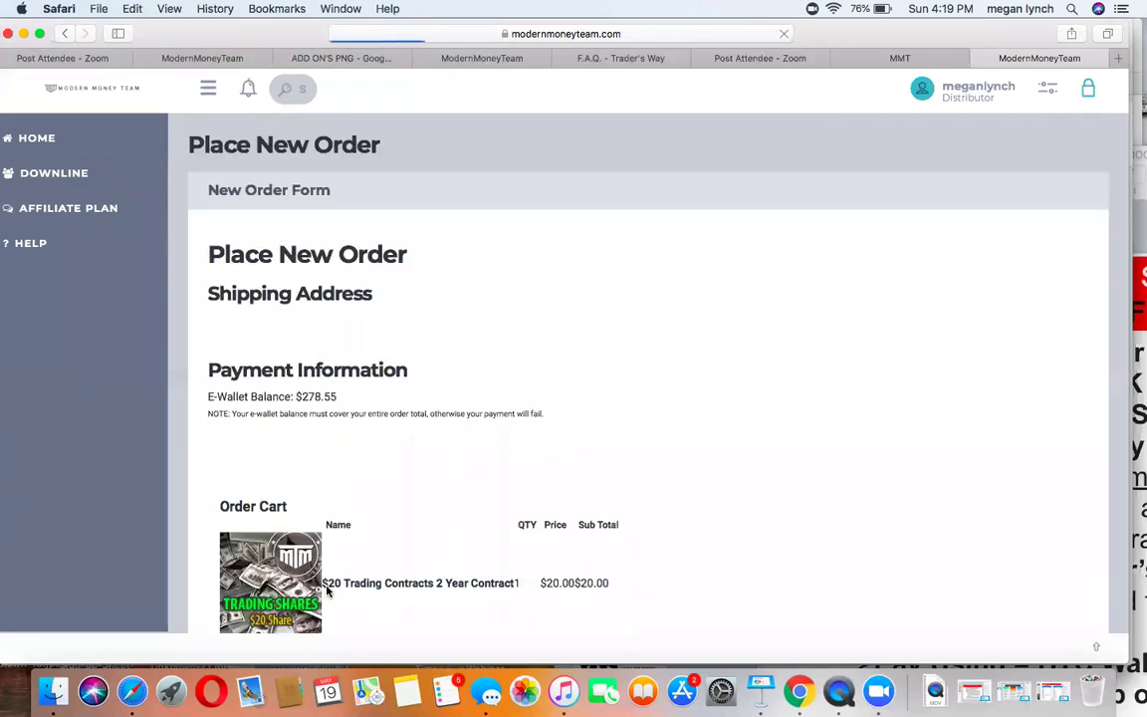
pyautogui.scroll(-5, 814, 629)
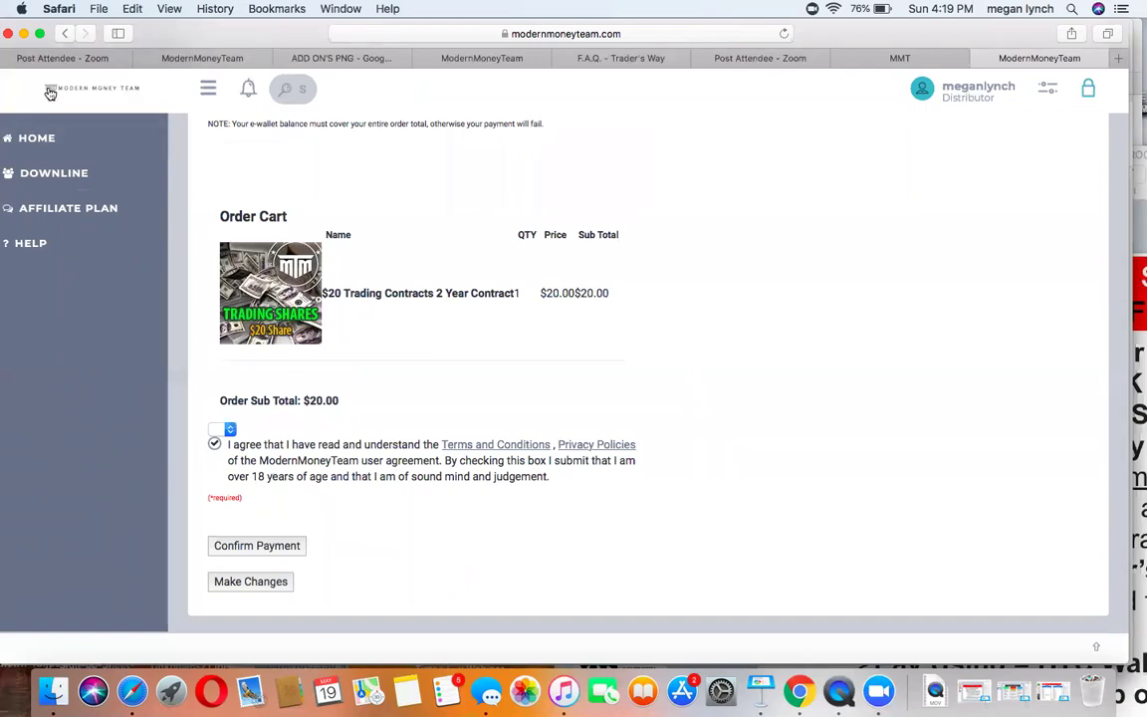
# Return to the dashboard without confirming the payment and open the Order History page
pyautogui.click(60, 138)
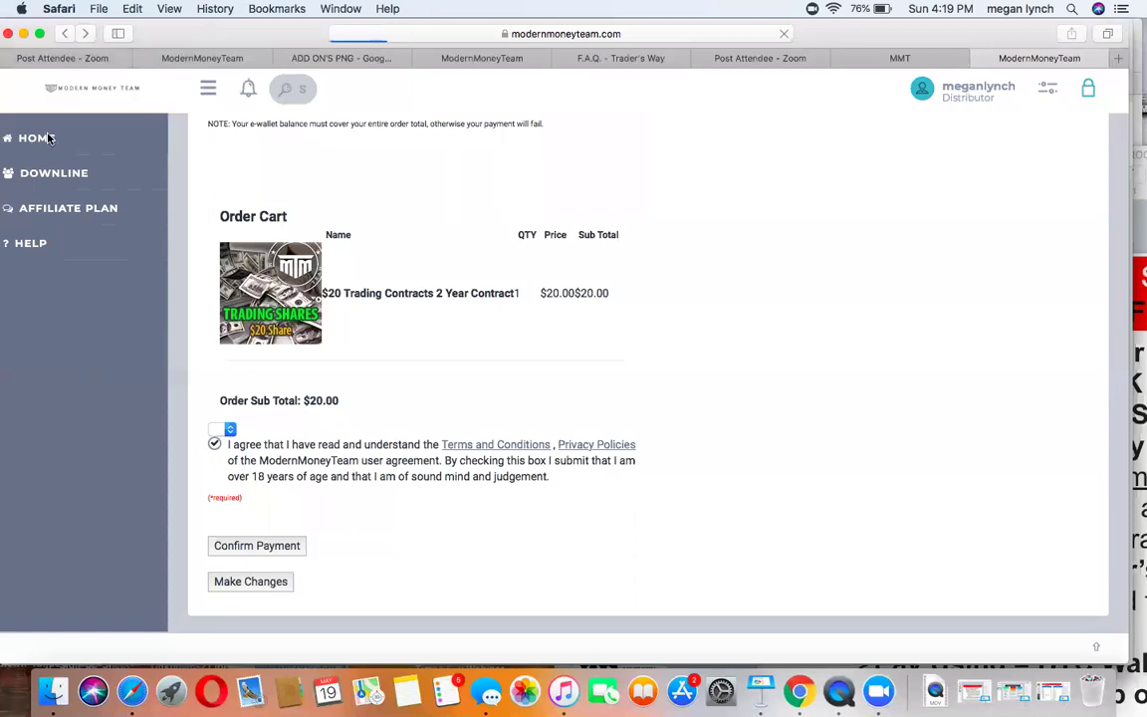
pyautogui.click(48, 166)
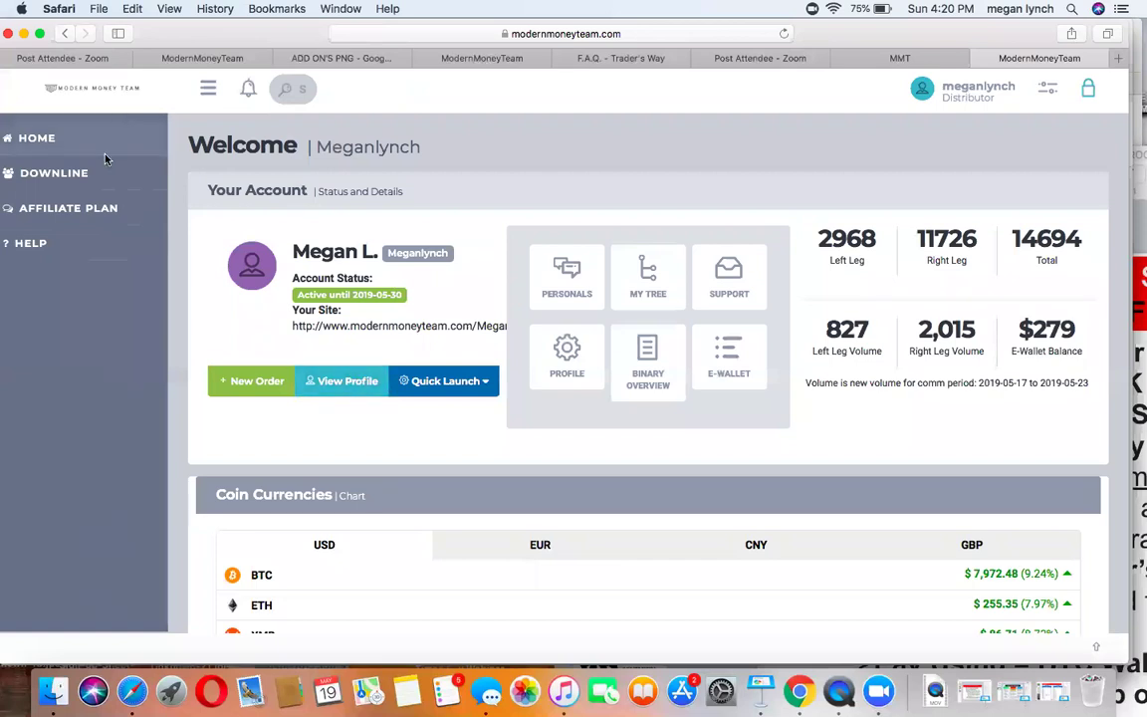
pyautogui.click(55, 135)
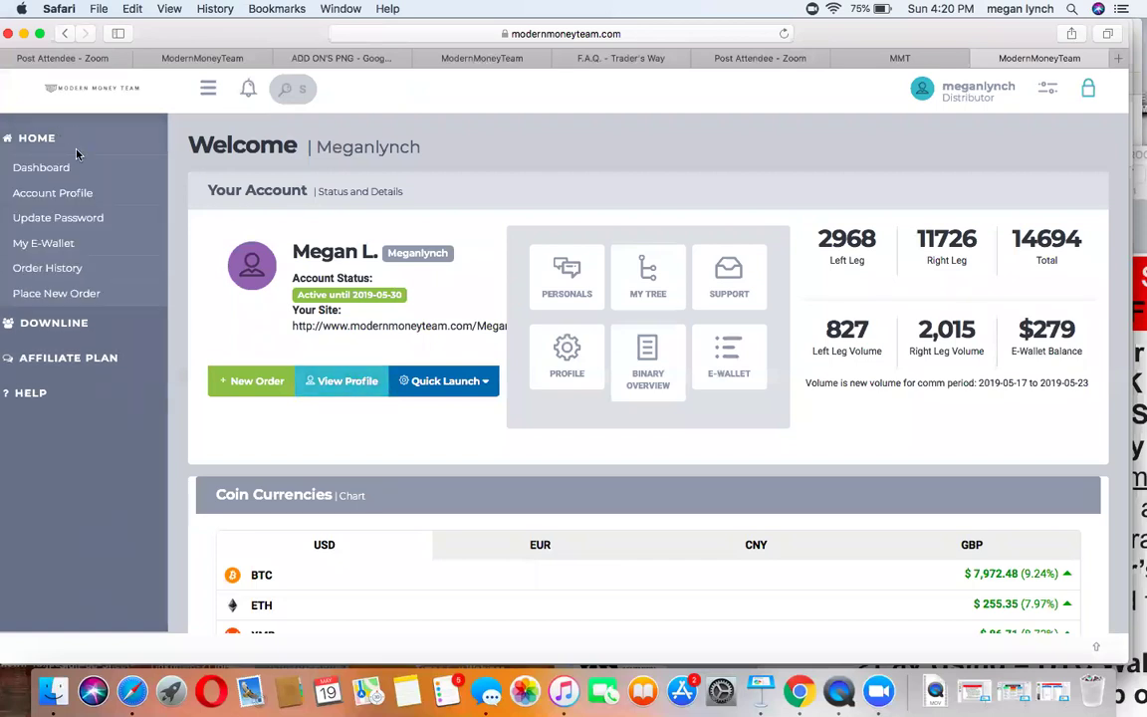
pyautogui.click(47, 268)
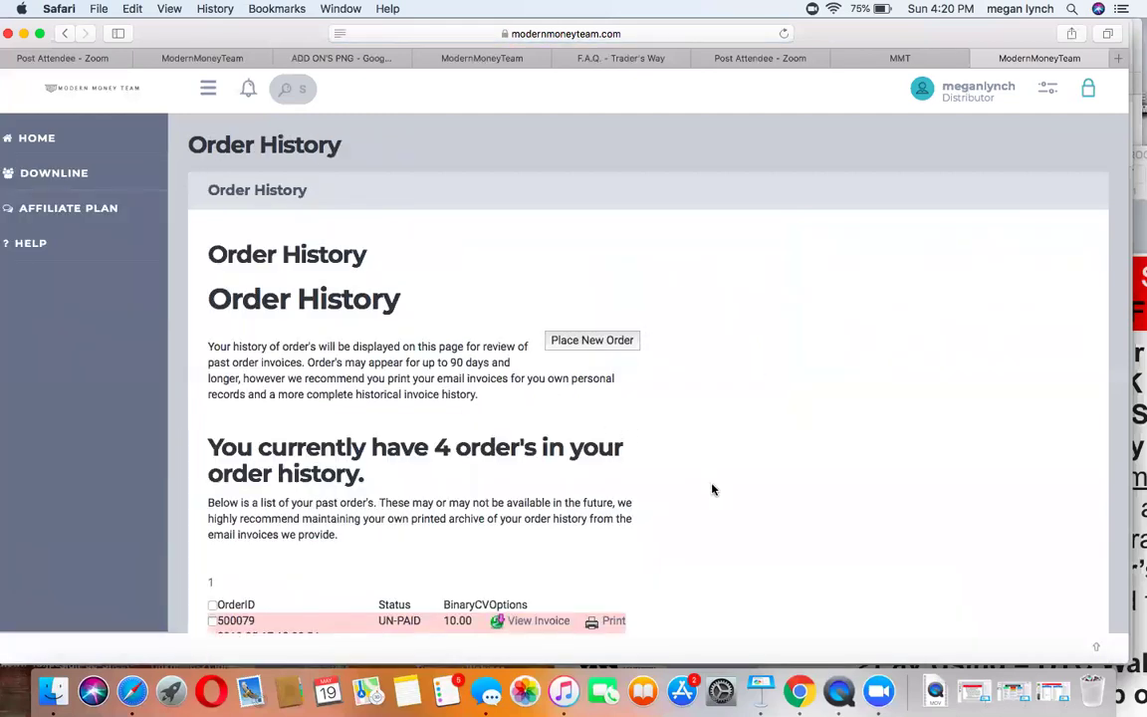
# Review the list of past orders with their payment status and dates, and return to the dashboard
pyautogui.scroll(-8, 516, 483)
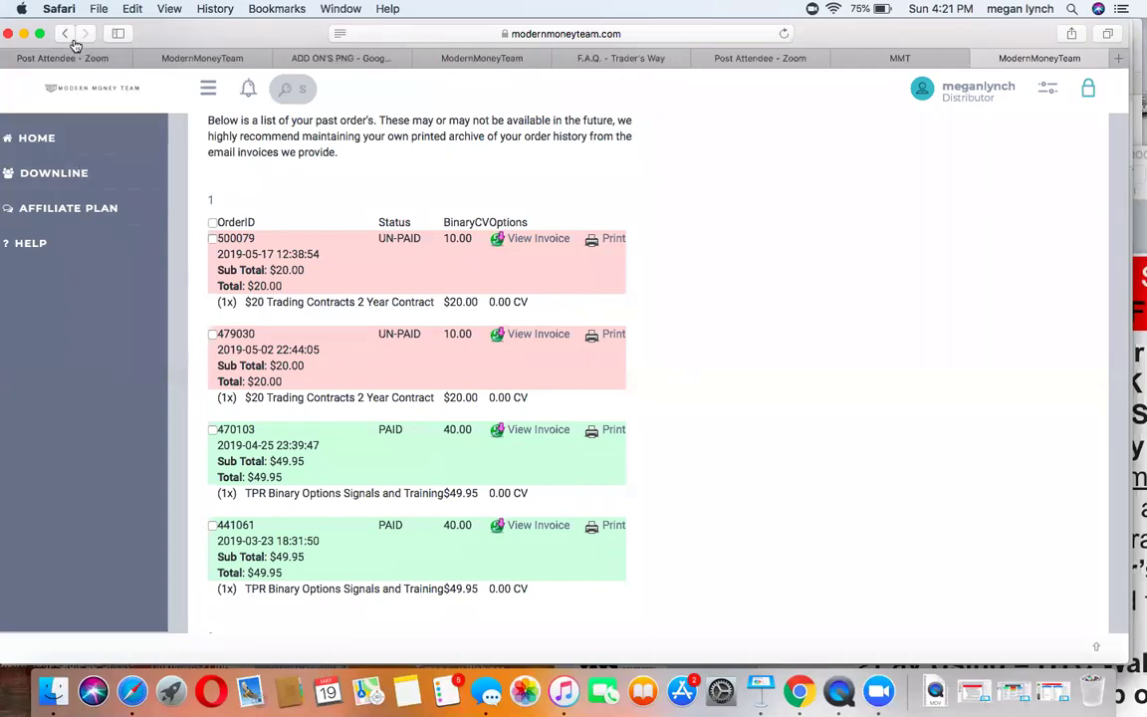
pyautogui.click(40, 138)
pyautogui.click(47, 167)
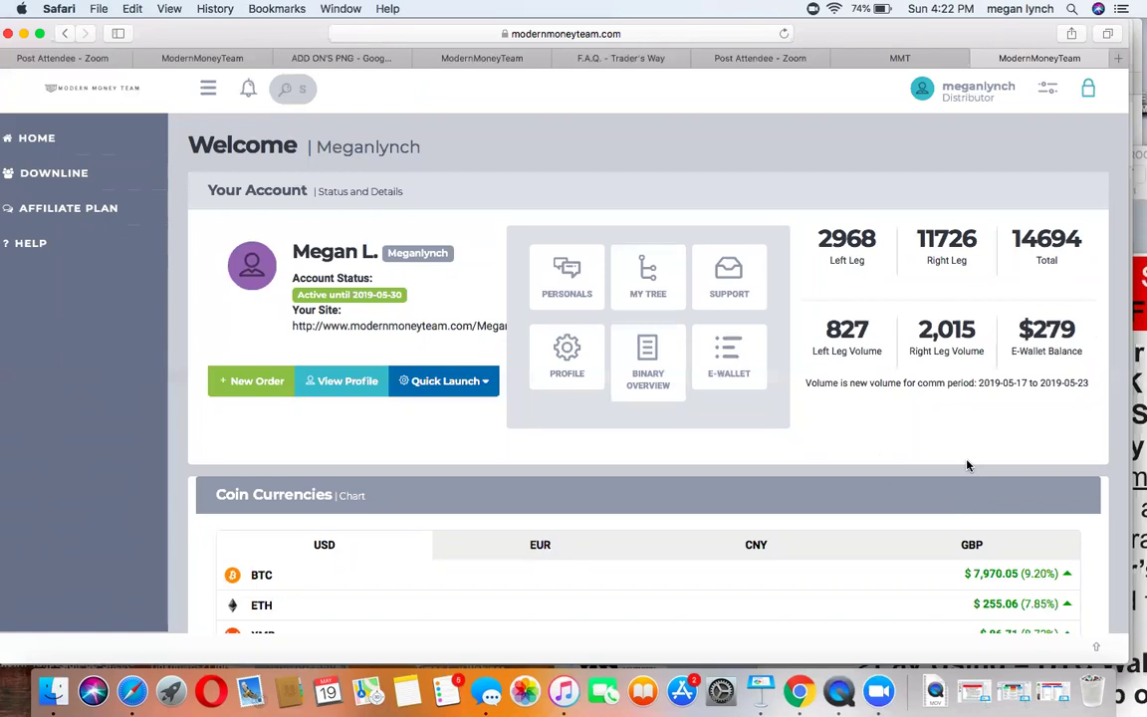
# Open the E-Wallet from the dashboard and start a funds transfer to another distributor
pyautogui.click(742, 372)
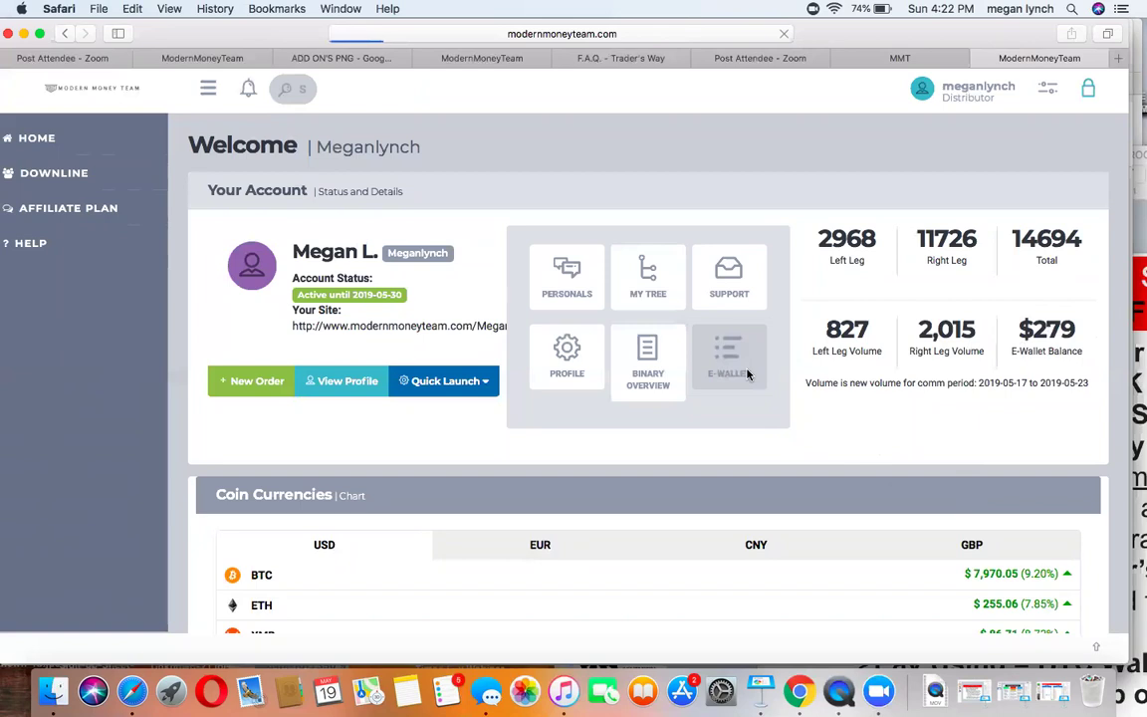
pyautogui.scroll(-1, 731, 448)
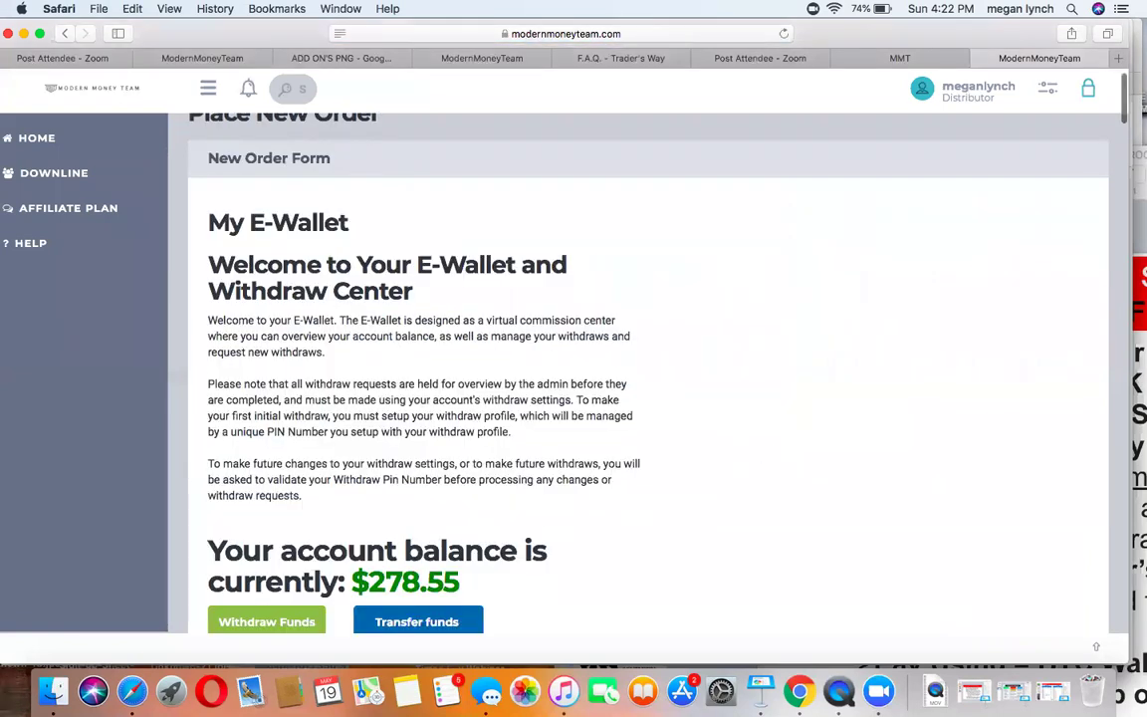
pyautogui.scroll(-5, 617, 484)
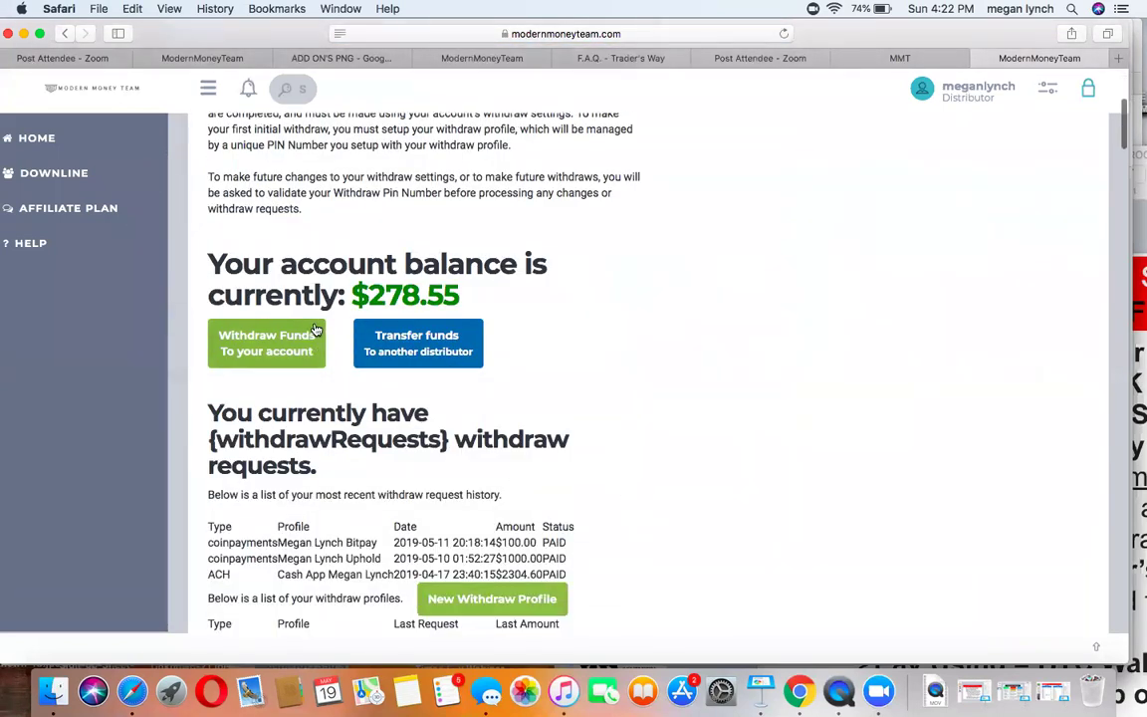
pyautogui.click(428, 356)
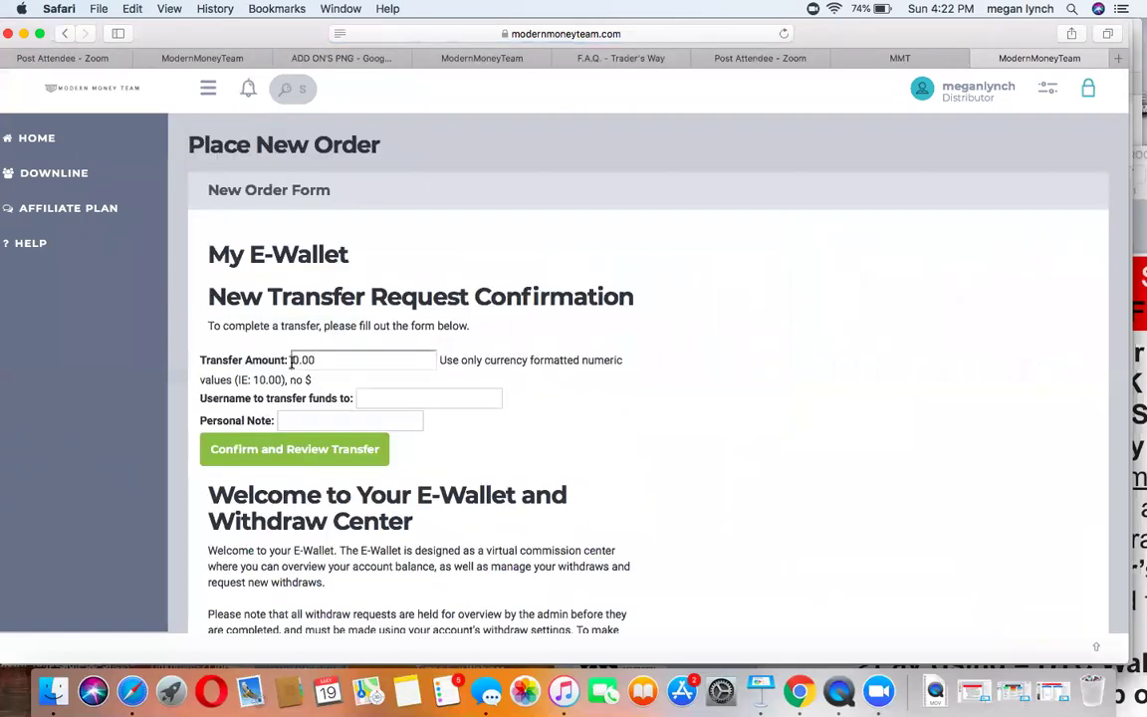
# Fill in the transfer request with an amount of 60.00 and the recipient's username
pyautogui.click(291, 360)
pyautogui.write('6')
pyautogui.click(373, 399)
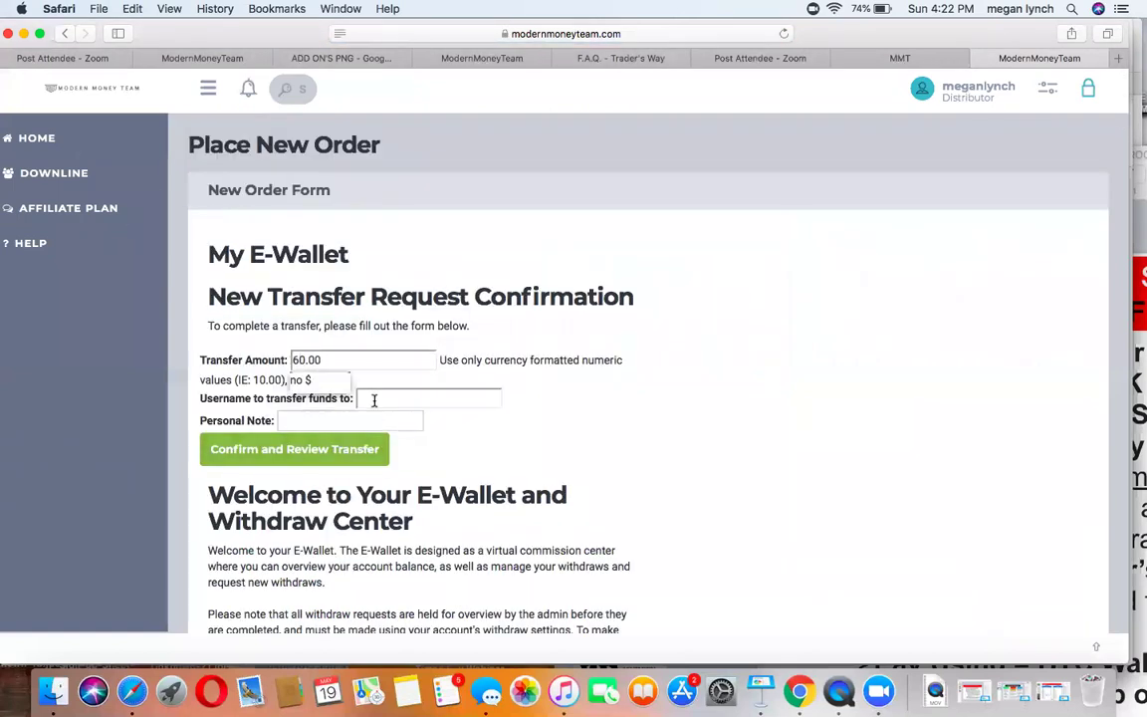
pyautogui.write('ragan')
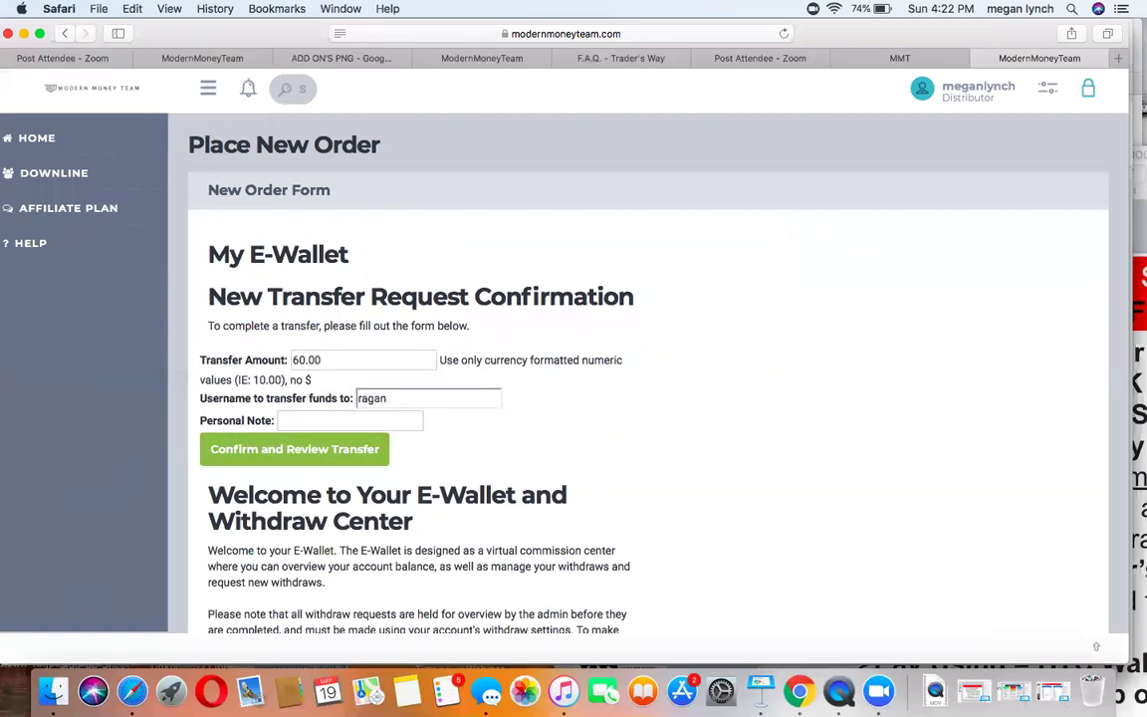
# Clear the transfer amount and the recipient's username from the transfer request
pyautogui.doubleClick(325, 359)
pyautogui.press('BackSpace')
pyautogui.doubleClick(449, 394)
pyautogui.press('BackSpace')
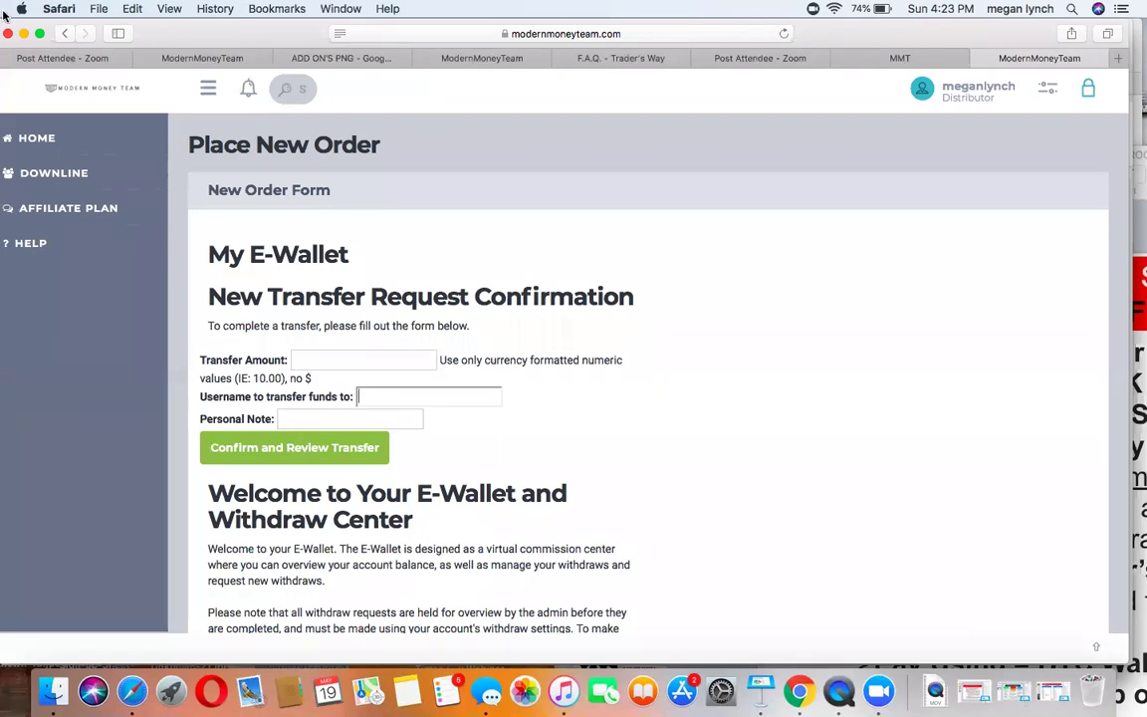
# Return to the dashboard and minimize the Safari window to show the Keynote presentation behind it
pyautogui.click(42, 132)
pyautogui.click(44, 169)
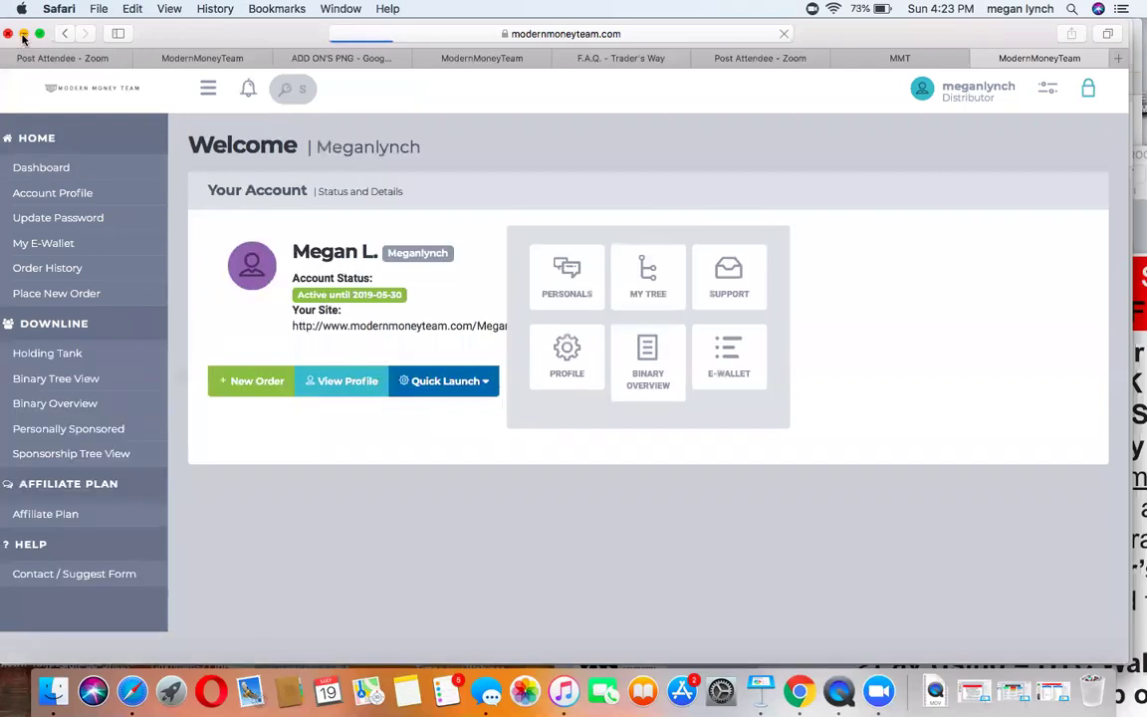
pyautogui.click(24, 33)
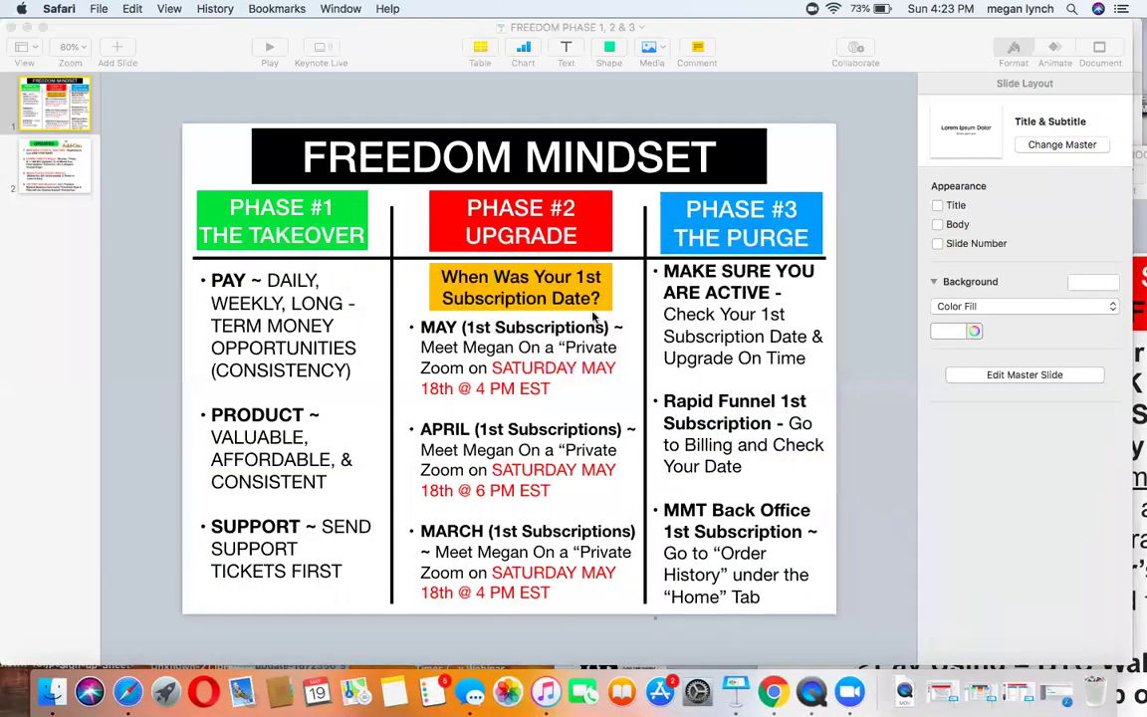